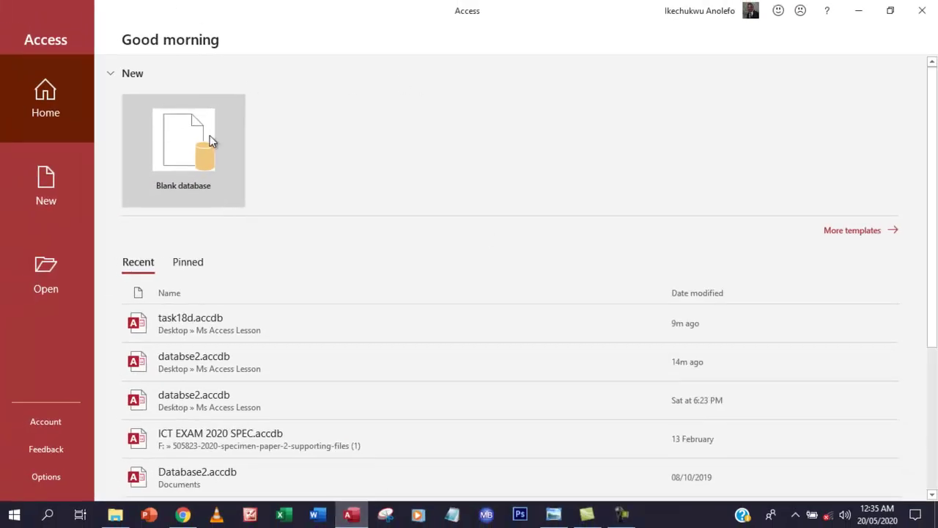
# Name the new blank database task18d and set its location to Desktop\Ms Access Lesson.
pyautogui.click(211, 141)
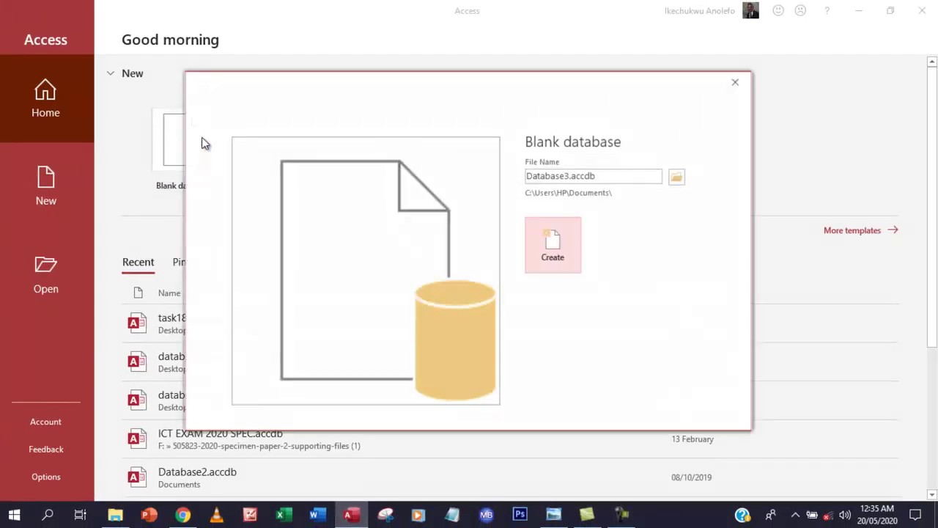
pyautogui.click(675, 181)
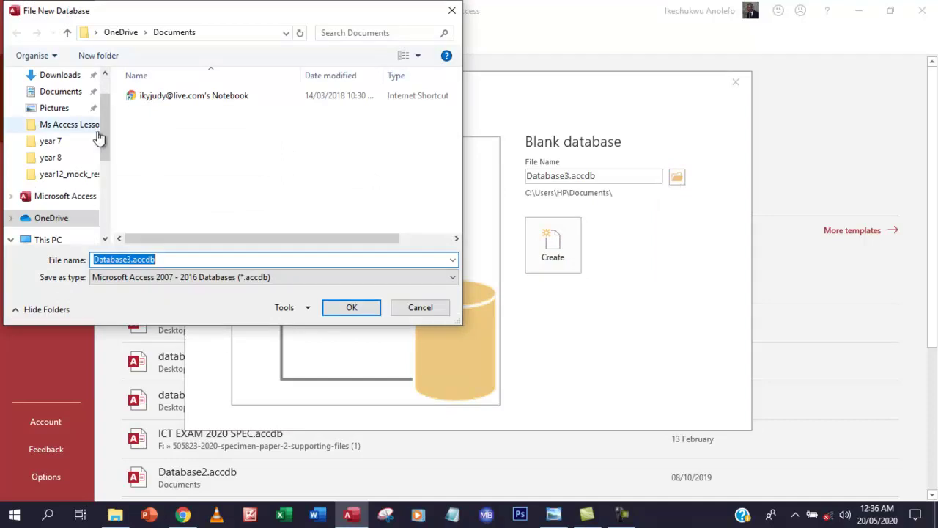
pyautogui.moveTo(104, 143); pyautogui.dragTo(104, 123)
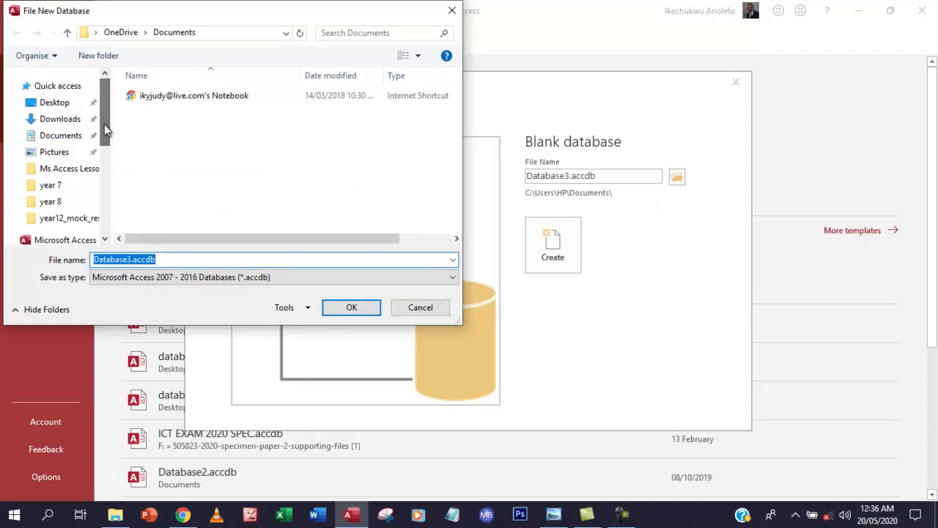
pyautogui.click(78, 173)
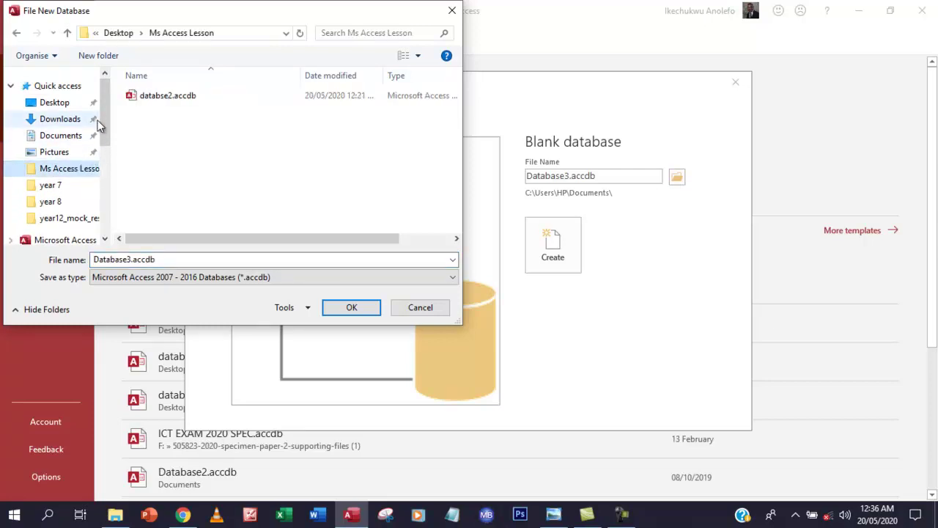
pyautogui.click(59, 103)
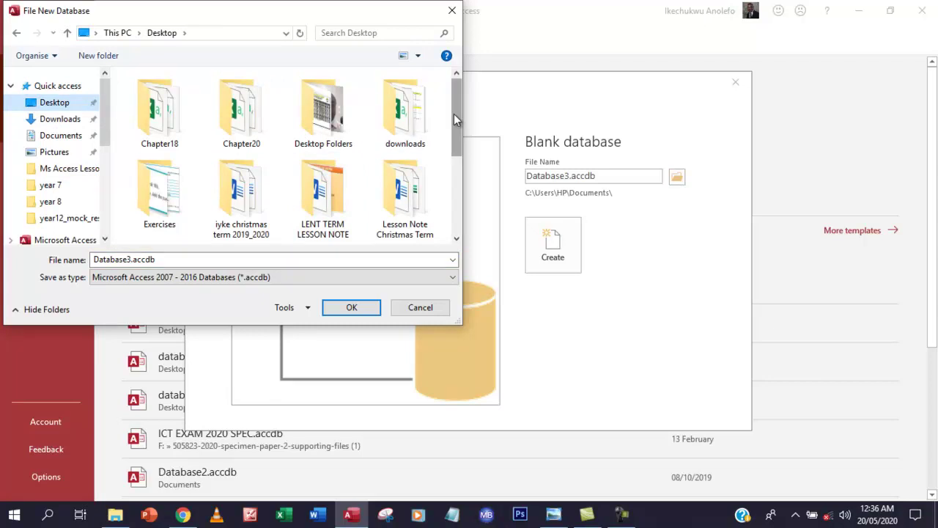
pyautogui.moveTo(454, 113); pyautogui.dragTo(452, 177)
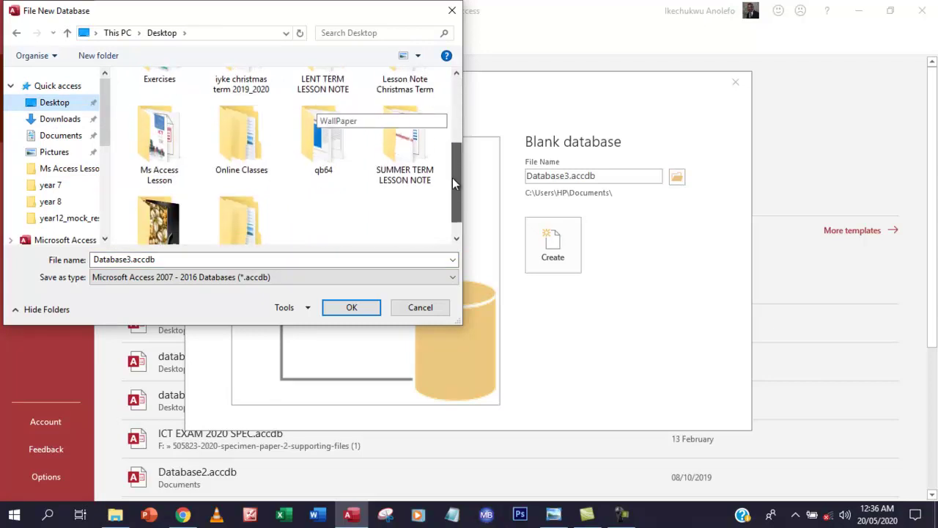
pyautogui.doubleClick(183, 153)
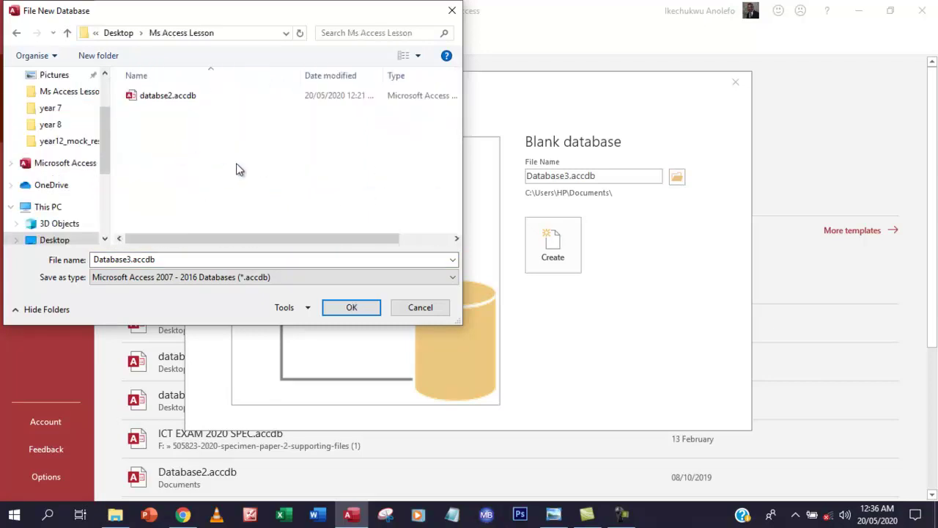
pyautogui.doubleClick(159, 259)
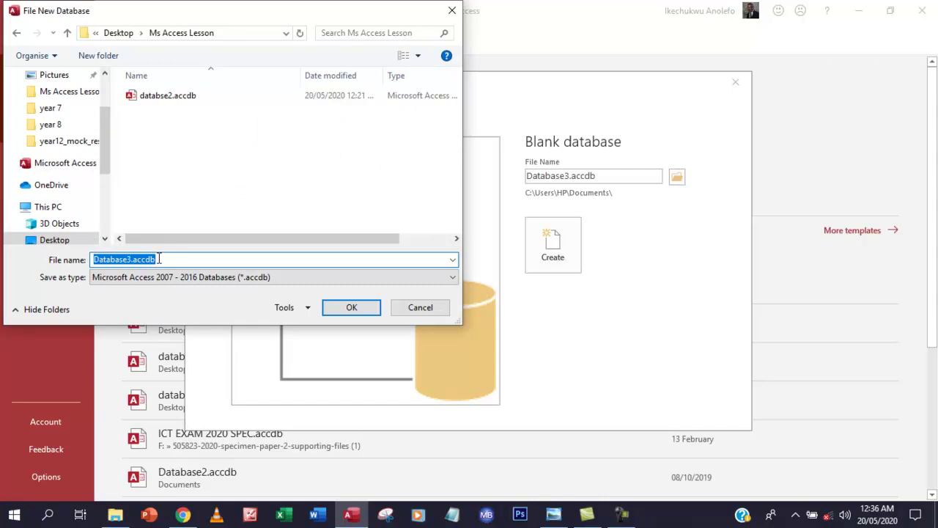
pyautogui.write('task18d')
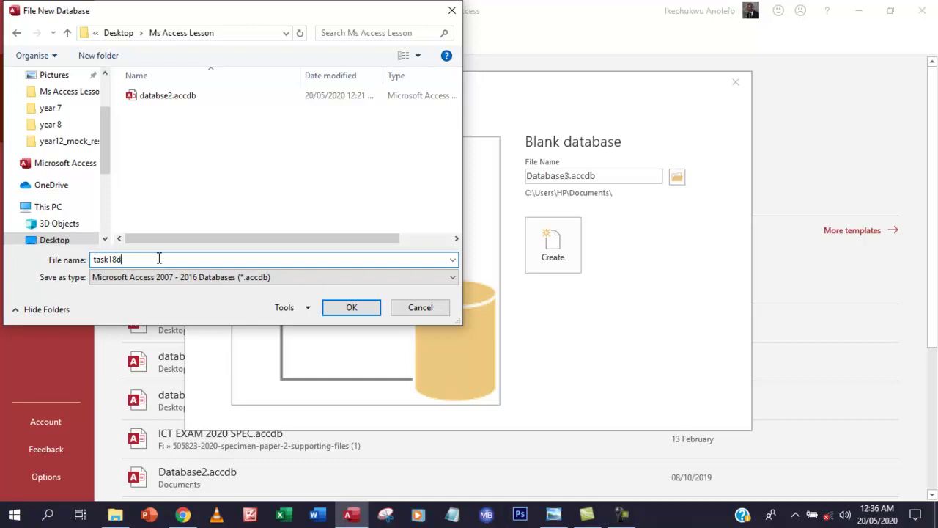
pyautogui.click(340, 309)
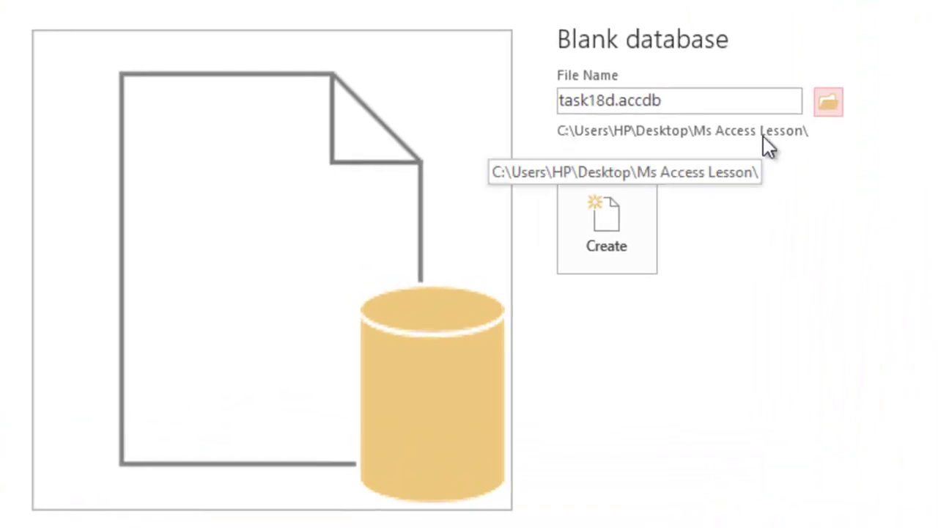
# Create the task18d database and start a Text File import from External Data.
pyautogui.click(609, 245)
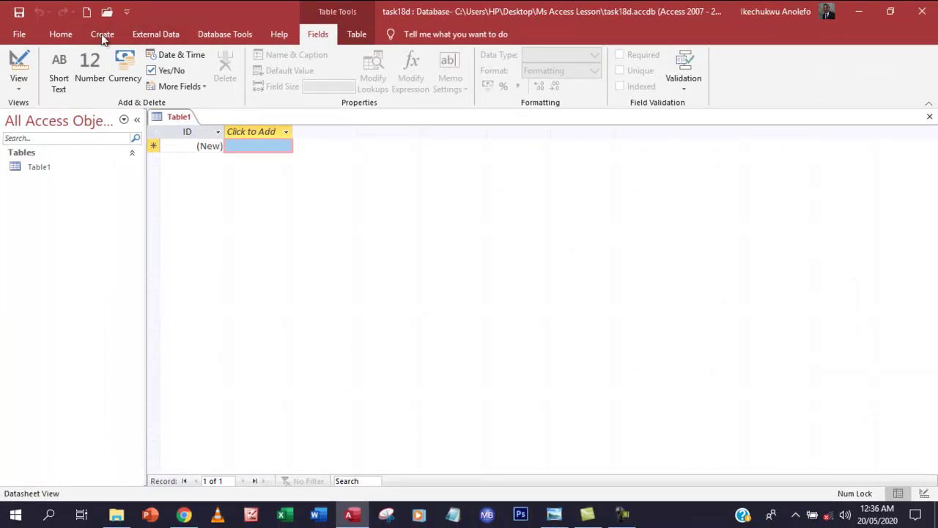
pyautogui.click(155, 33)
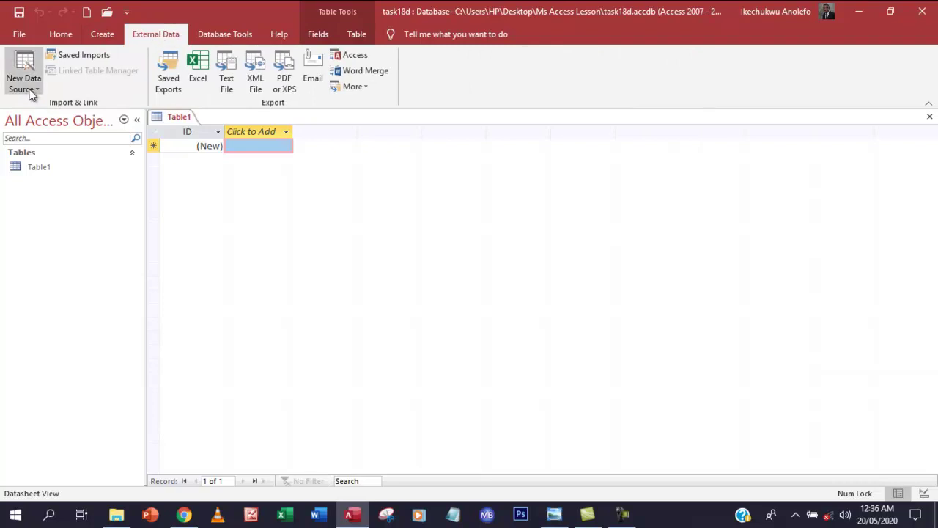
pyautogui.click(29, 90)
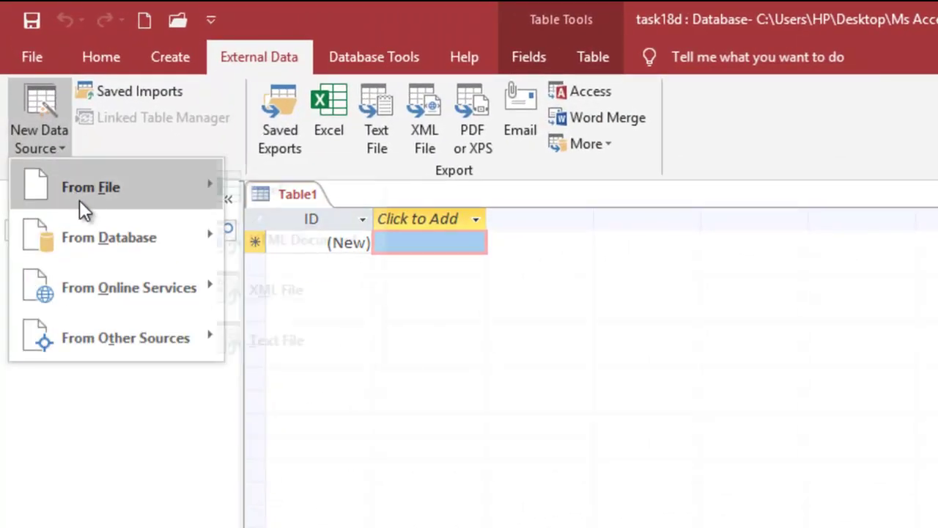
pyautogui.moveTo(123, 196)
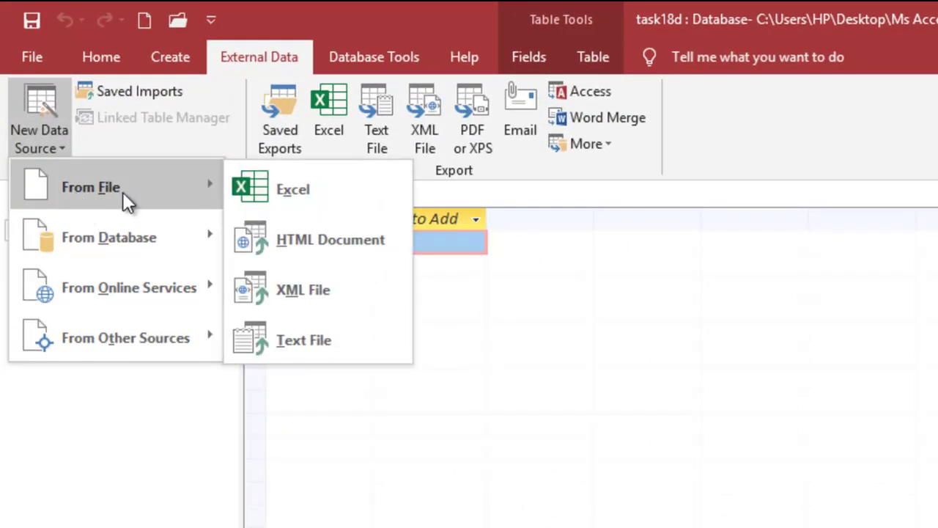
pyautogui.click(293, 343)
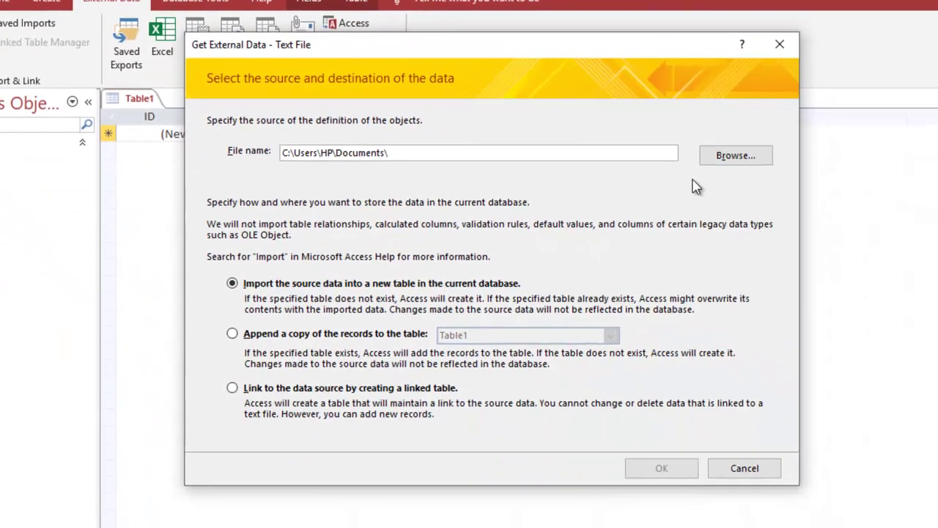
# Choose teachers.csv from the Desktop Chapter18 folder as the import source file.
pyautogui.click(735, 155)
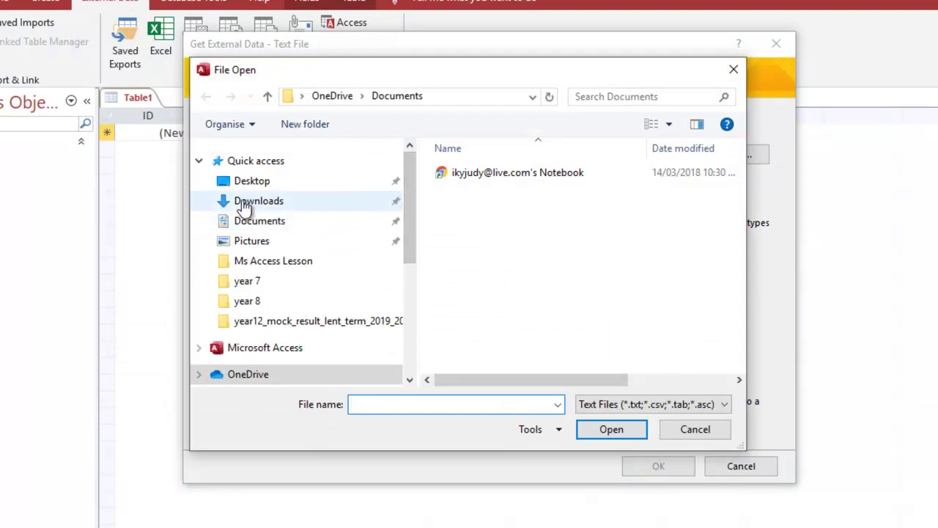
pyautogui.click(253, 184)
pyautogui.doubleClick(471, 209)
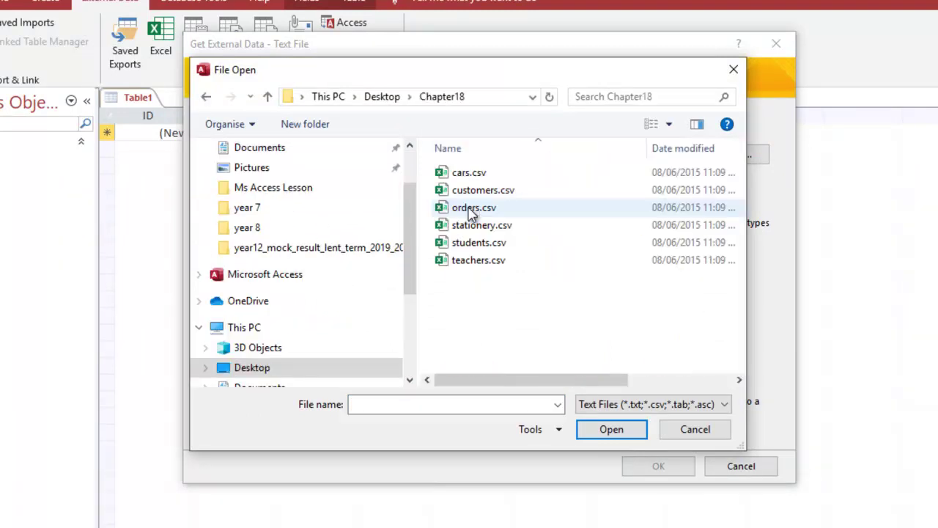
pyautogui.click(474, 262)
pyautogui.click(608, 435)
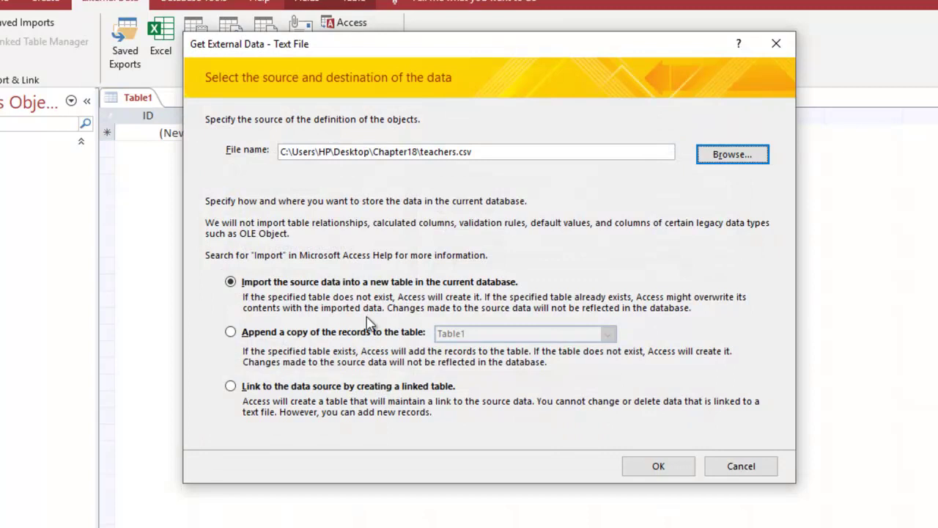
# Import teachers.csv as delimited text with first-row field names, no primary key, into table Teachers.
pyautogui.click(664, 469)
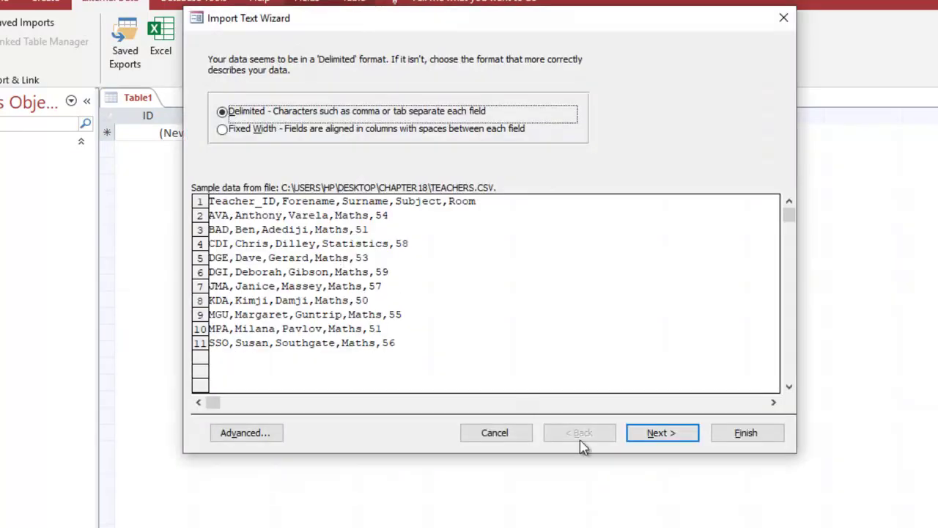
pyautogui.click(658, 432)
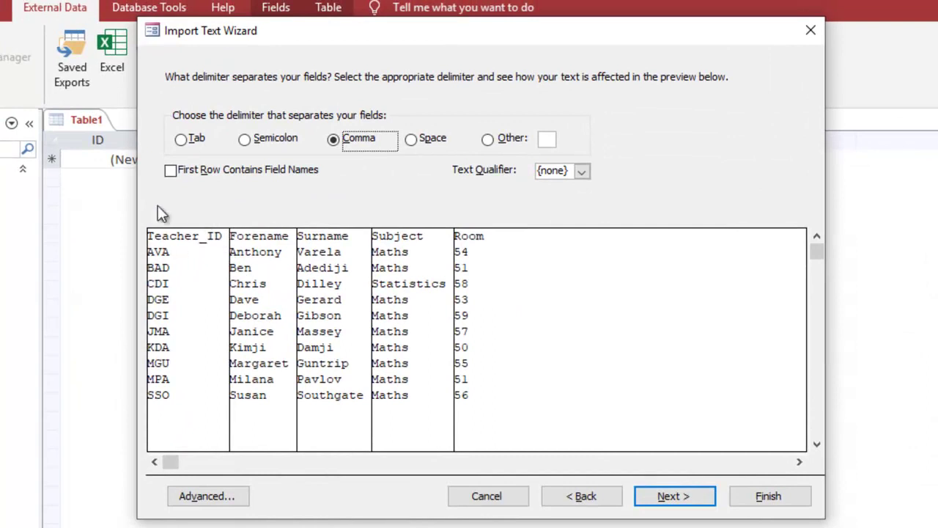
pyautogui.click(169, 173)
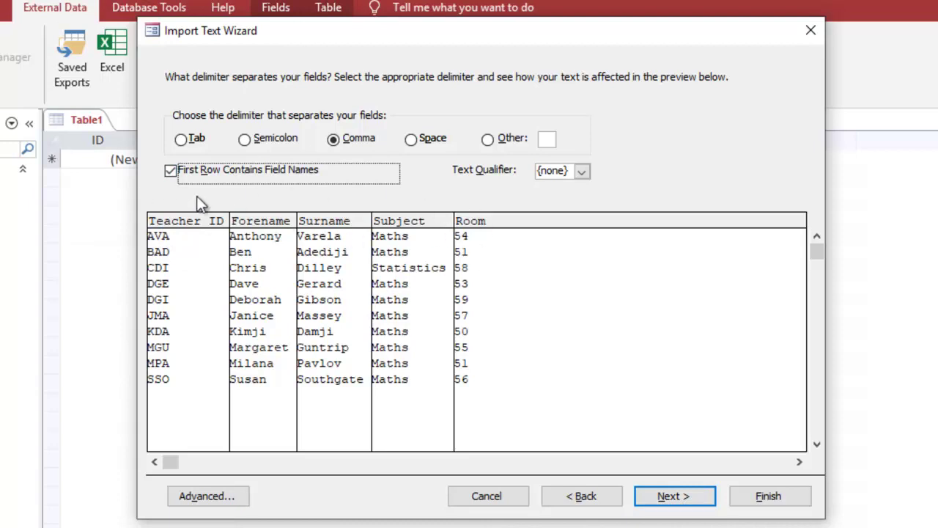
pyautogui.click(685, 502)
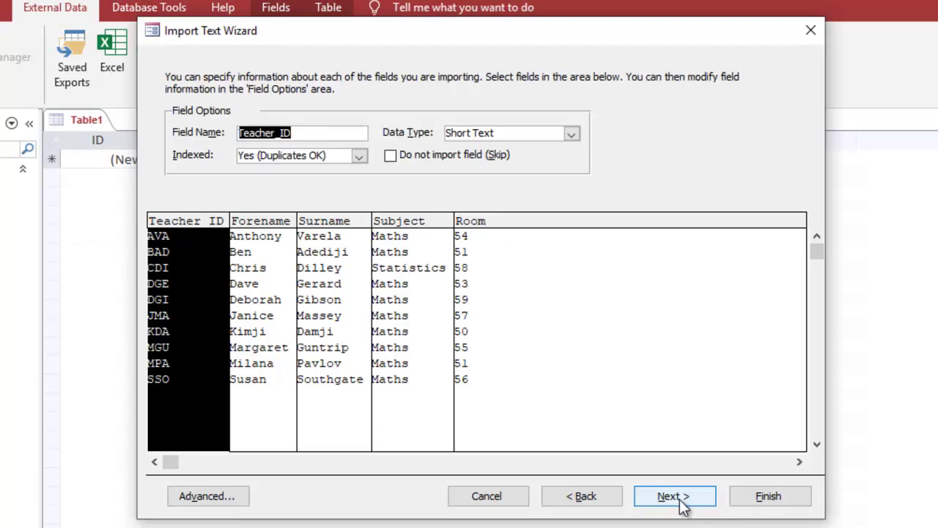
pyautogui.click(672, 496)
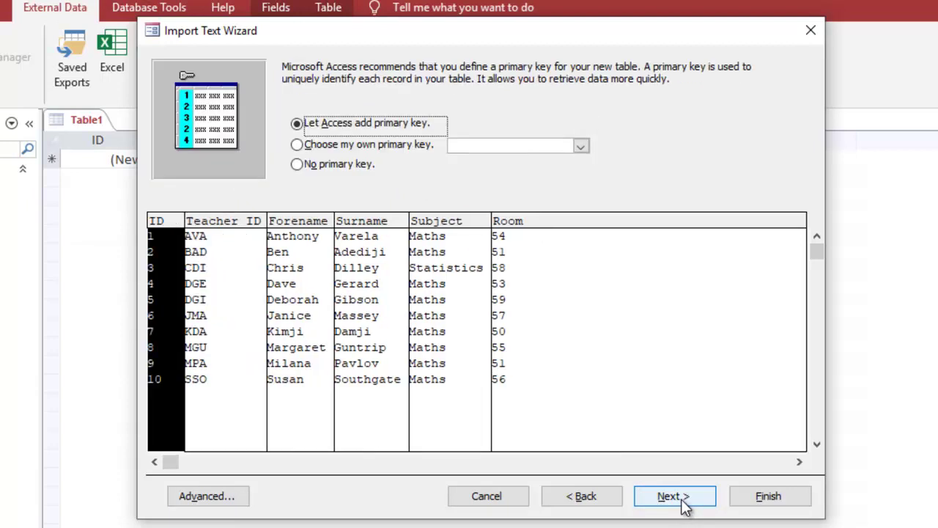
pyautogui.click(297, 166)
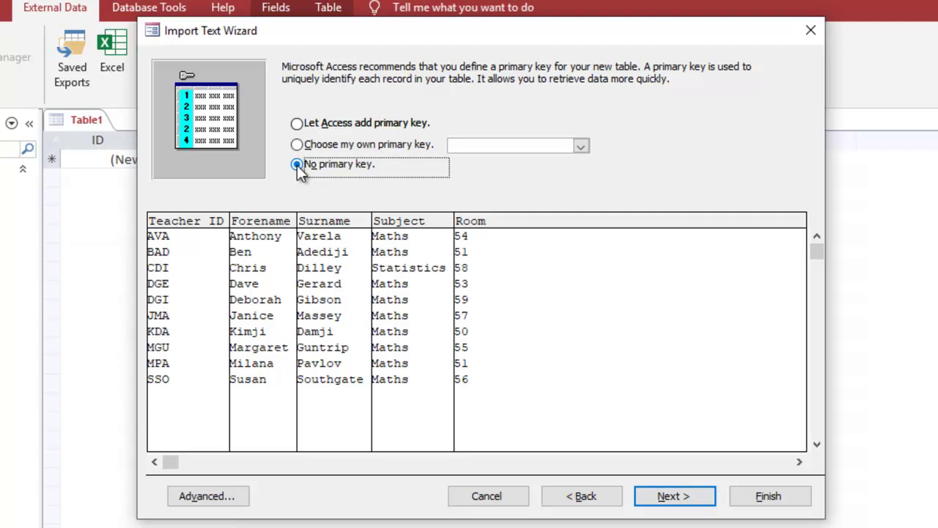
pyautogui.click(663, 499)
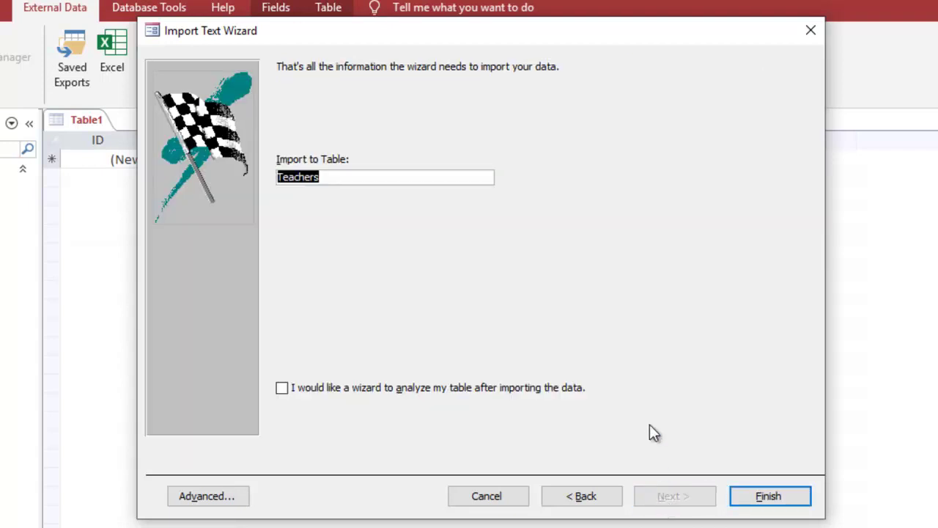
pyautogui.click(779, 502)
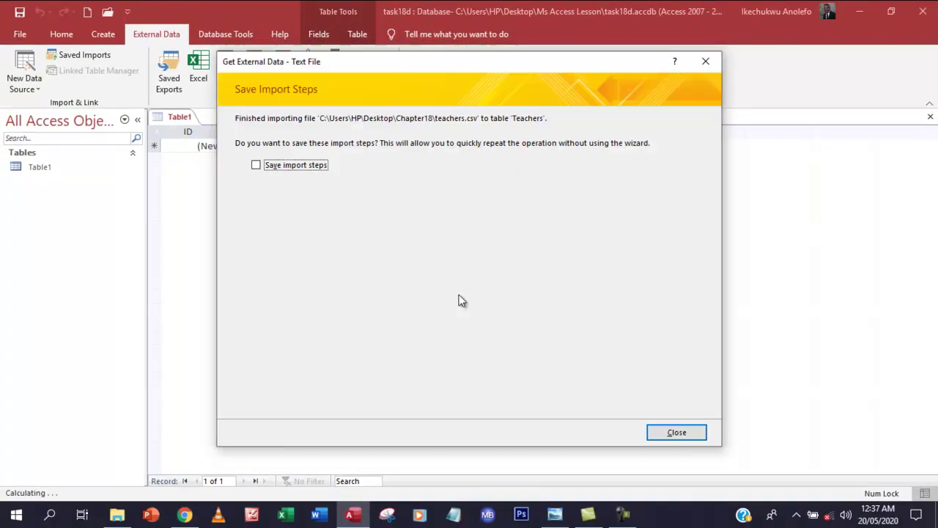
# Close the empty Table1 without saving and open the imported Teachers table's records.
pyautogui.click(677, 432)
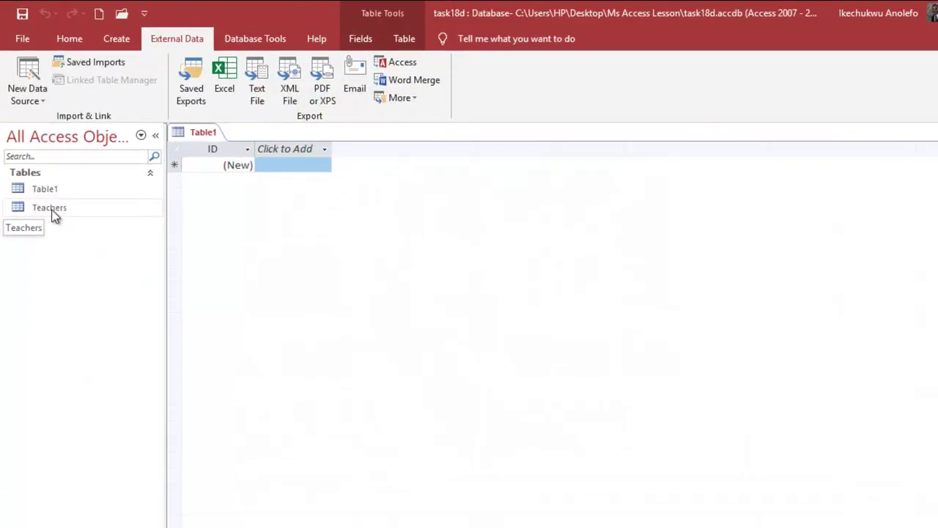
pyautogui.click(73, 265)
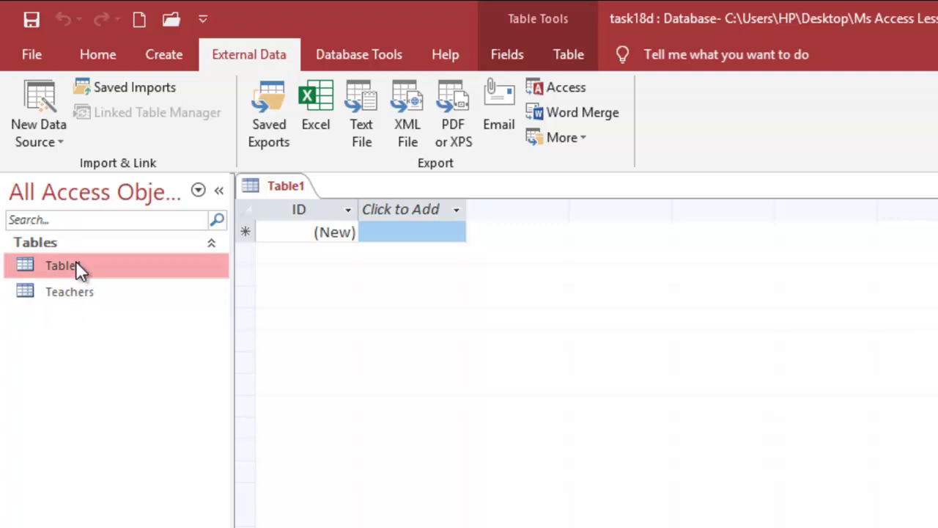
pyautogui.rightClick(286, 185)
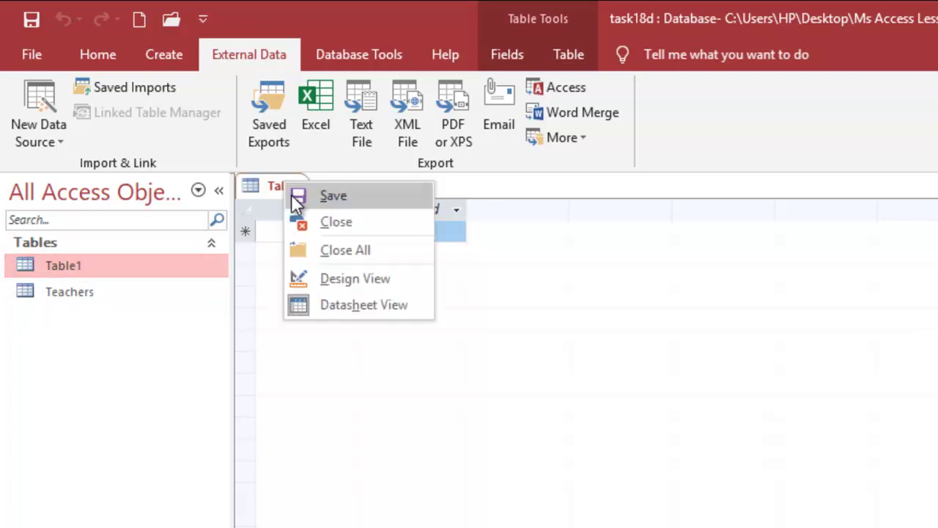
pyautogui.click(310, 222)
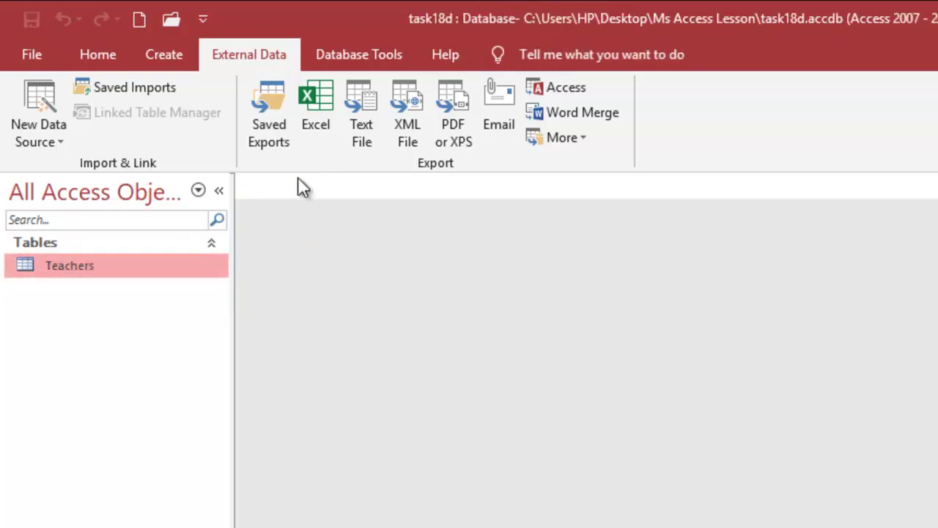
pyautogui.doubleClick(86, 272)
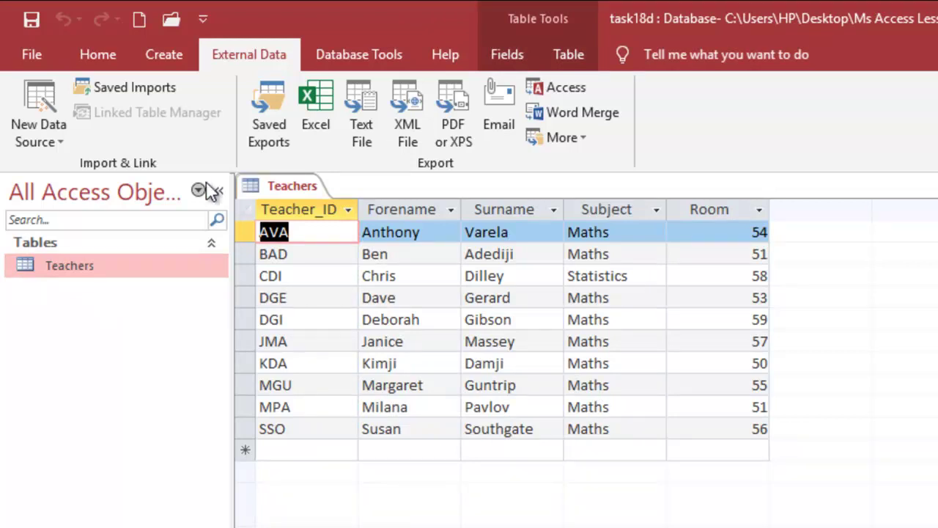
pyautogui.click(104, 54)
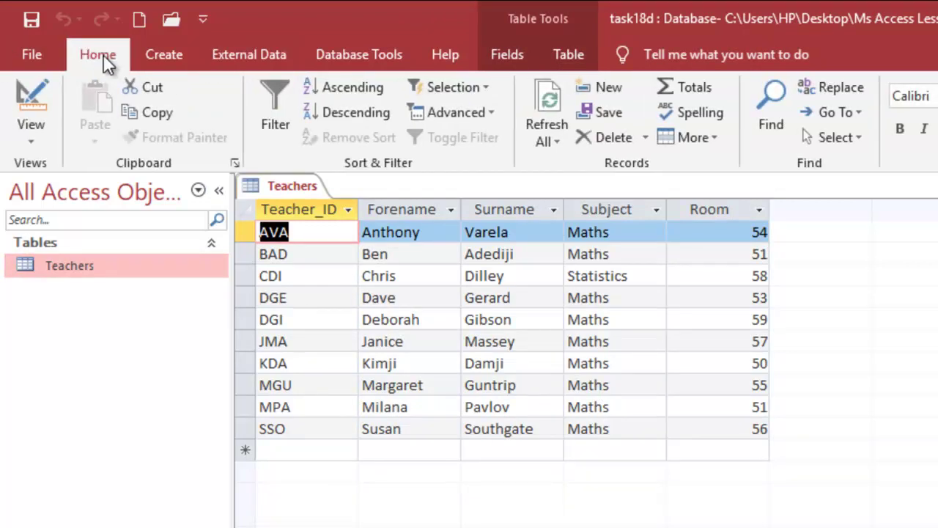
# In Design view, rename Teacher_ID to SCode and Forename to FName.
pyautogui.click(36, 121)
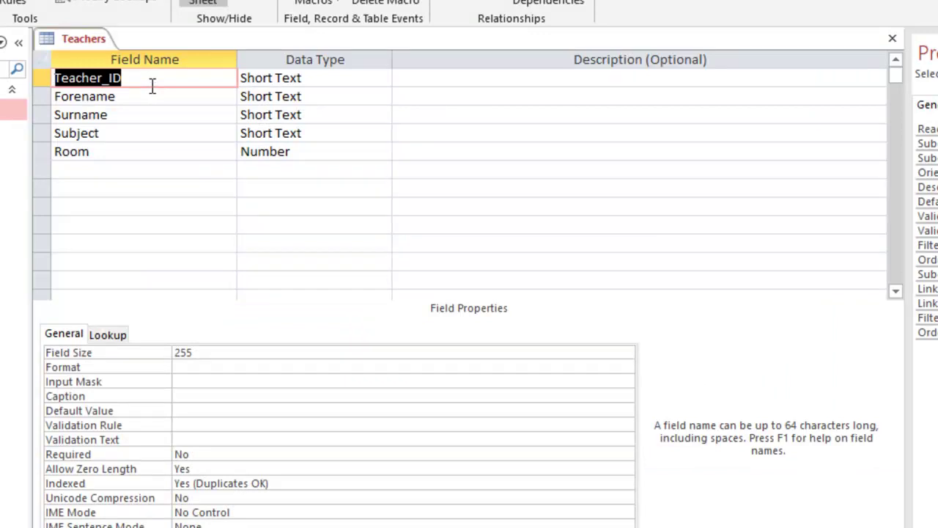
pyautogui.write('SCode')
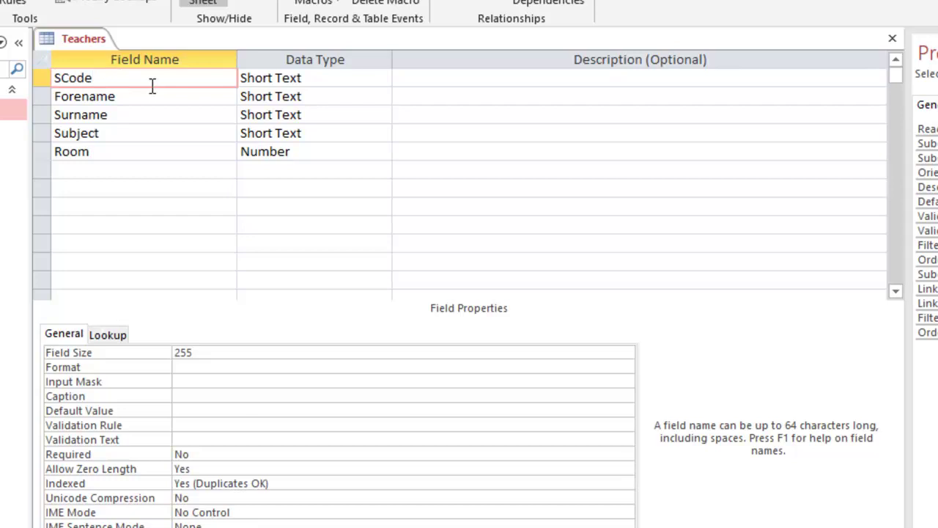
pyautogui.click(136, 101)
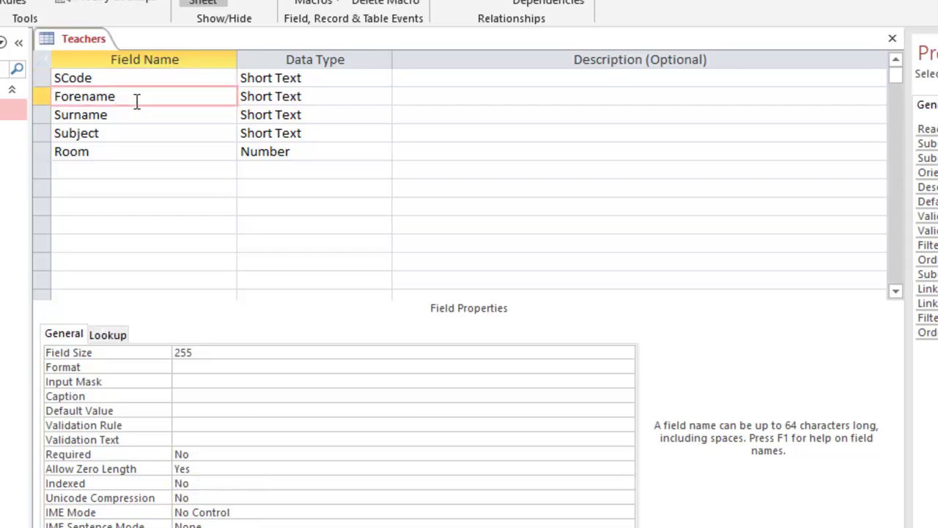
pyautogui.write('F')
pyautogui.press('BackSpace')
pyautogui.press('BackSpace')
pyautogui.press('BackSpace')
pyautogui.press('BackSpace')
pyautogui.press('BackSpace')
pyautogui.press('BackSpace')
pyautogui.press('BackSpace')
pyautogui.press('BackSpace')
pyautogui.press('BackSpace')
pyautogui.write('Fna')
pyautogui.press('BackSpace')
pyautogui.press('BackSpace')
pyautogui.write('Name')
# Rename Surname to SName and bring up the Task 18d sheet.
pyautogui.click(110, 114)
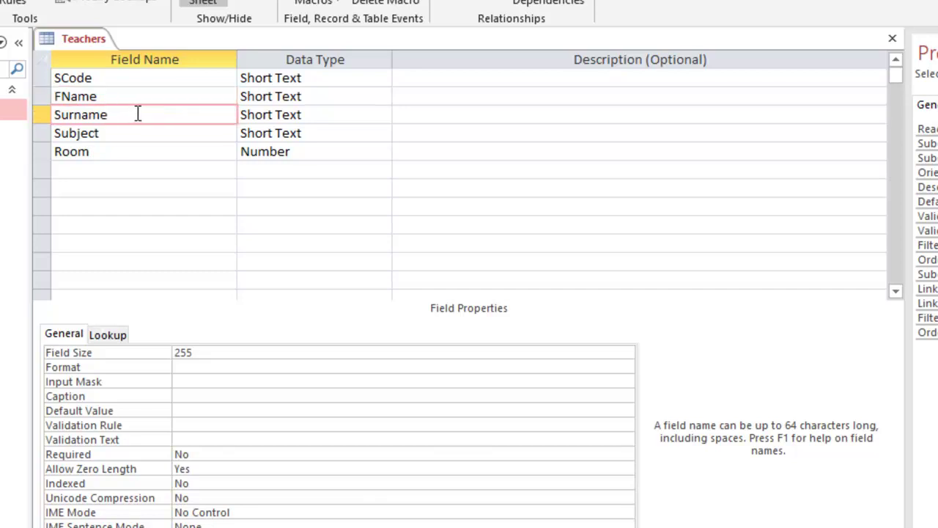
pyautogui.moveTo(129, 112); pyautogui.dragTo(38, 119)
pyautogui.write('S')
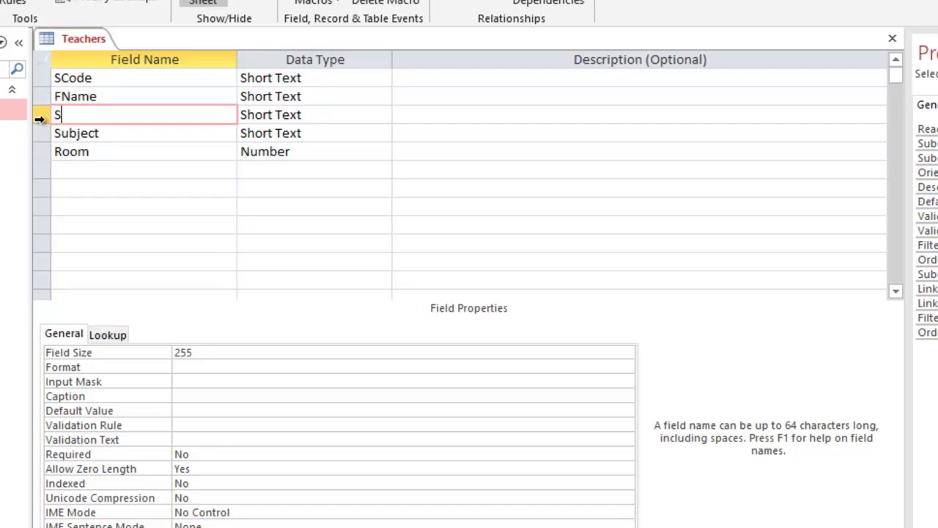
pyautogui.write('Name')
pyautogui.click(111, 138)
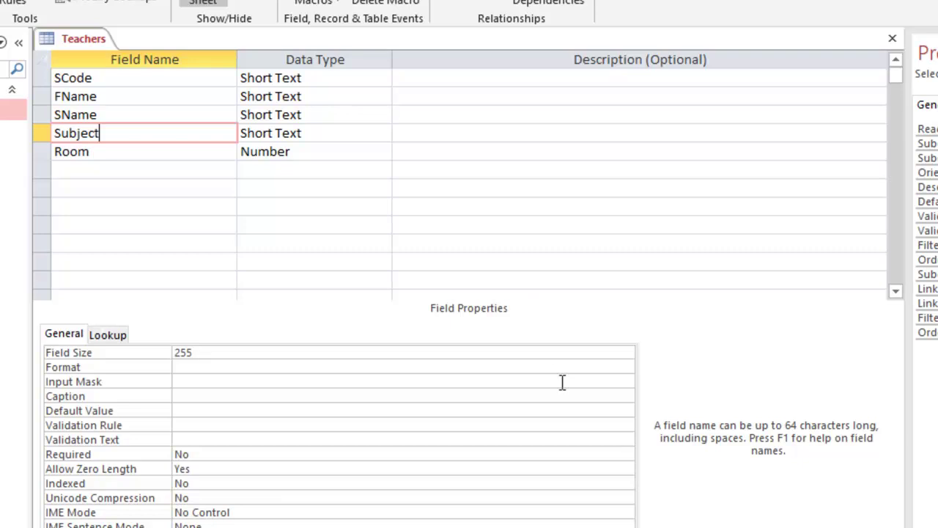
pyautogui.click(608, 491)
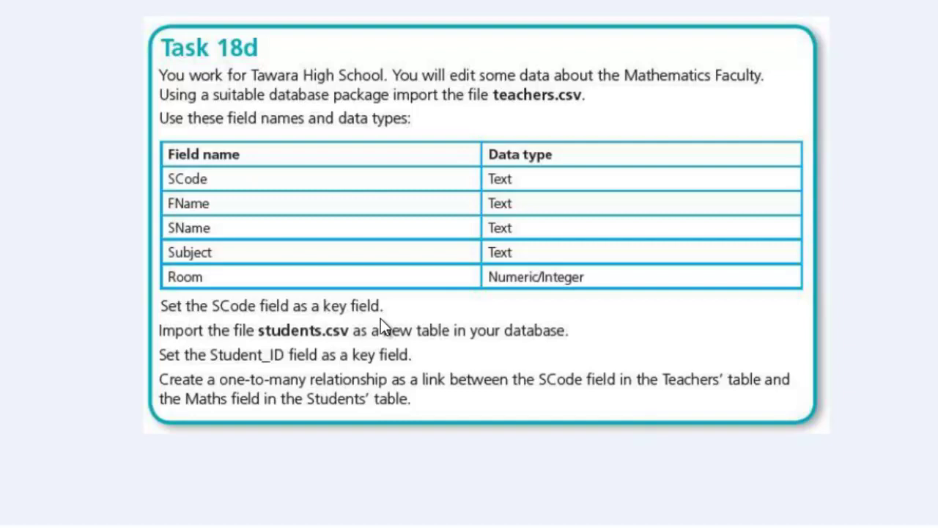
# Make SCode the primary key of the Teachers table.
pyautogui.click(322, 522)
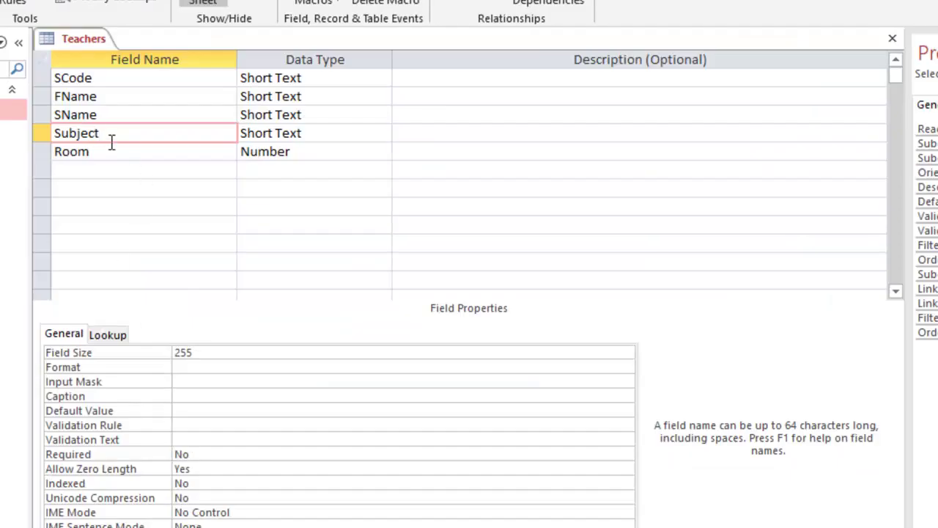
pyautogui.click(42, 79)
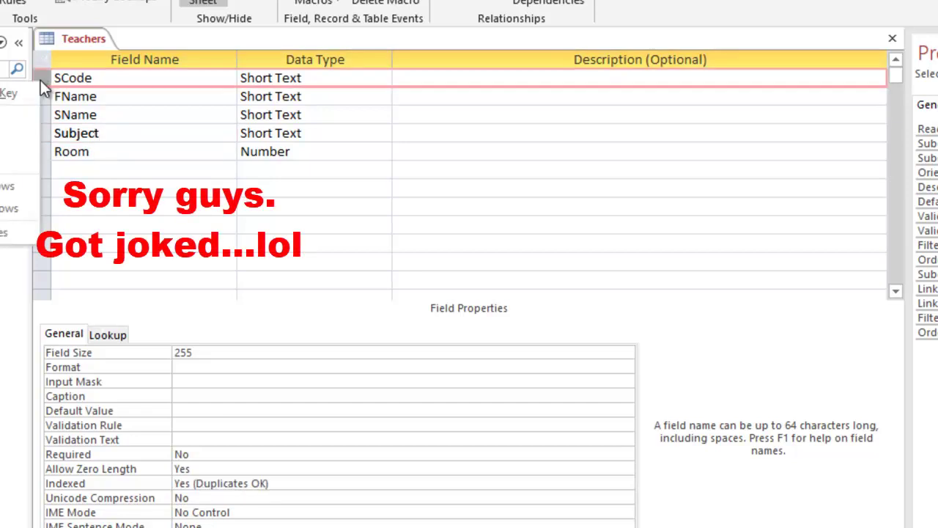
pyautogui.rightClick(41, 80)
pyautogui.click(142, 162)
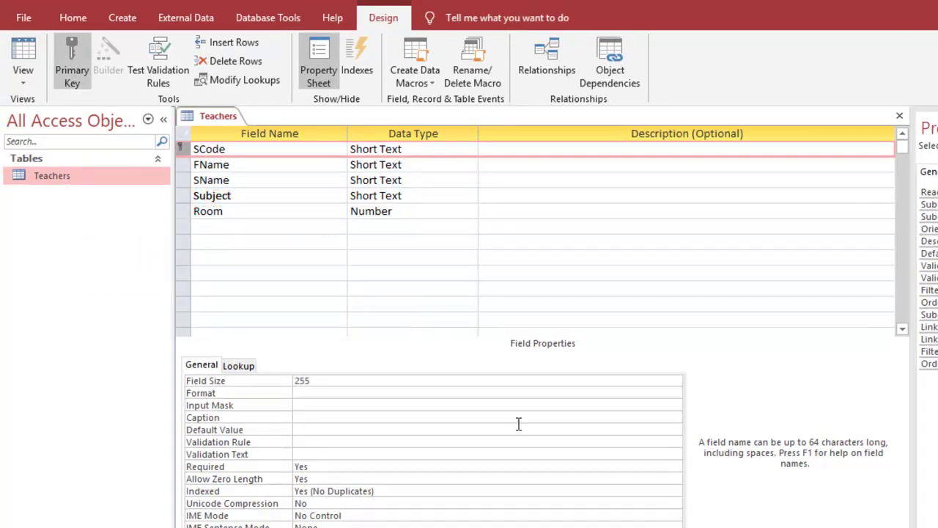
# Save the Teachers table and return to its datasheet showing the renamed columns.
pyautogui.click(703, 498)
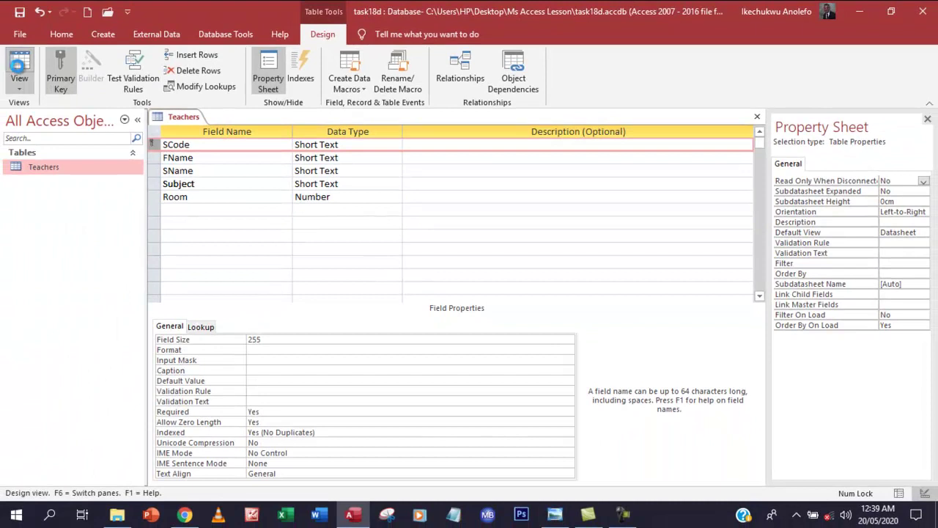
pyautogui.click(19, 66)
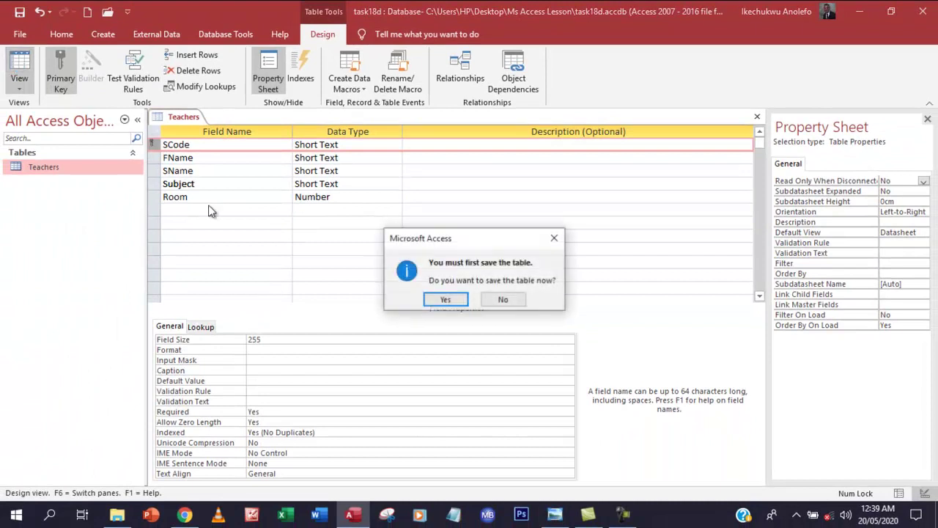
pyautogui.click(446, 299)
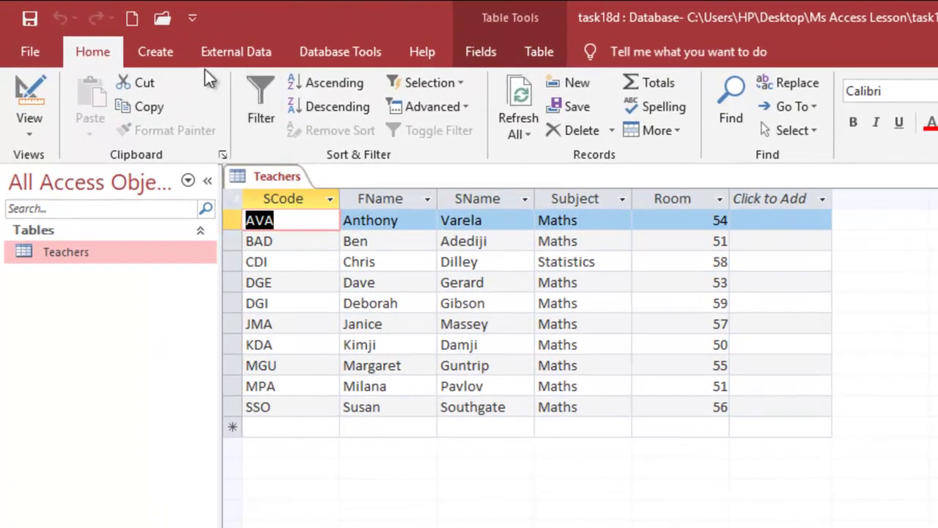
pyautogui.click(232, 58)
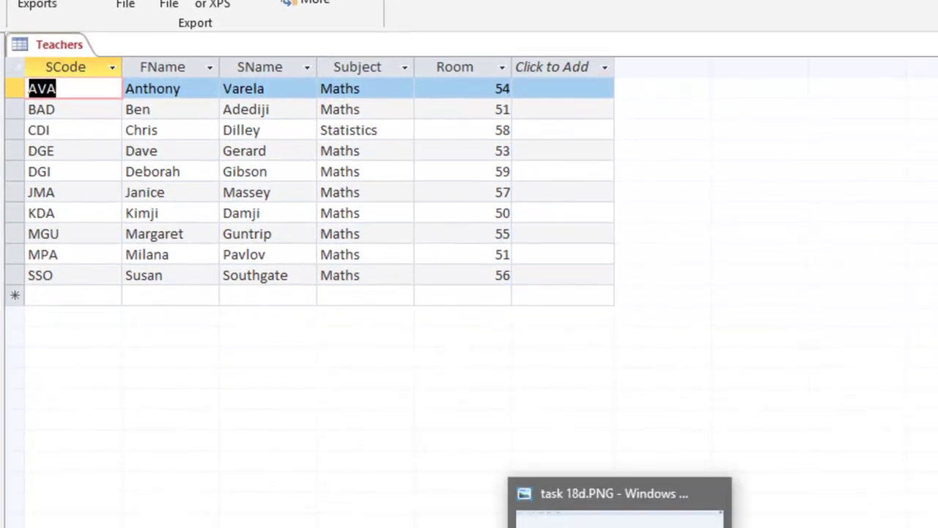
pyautogui.click(726, 525)
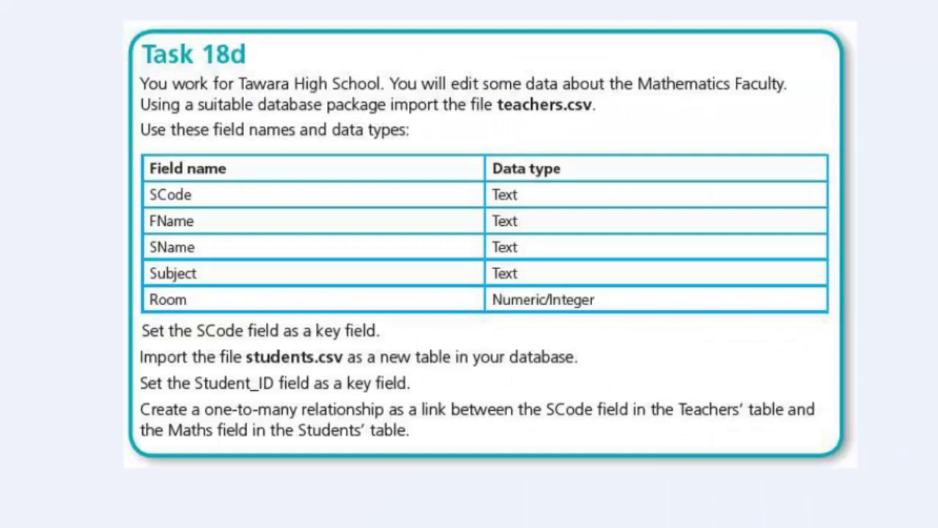
pyautogui.hotkey('alt', 'Tab')
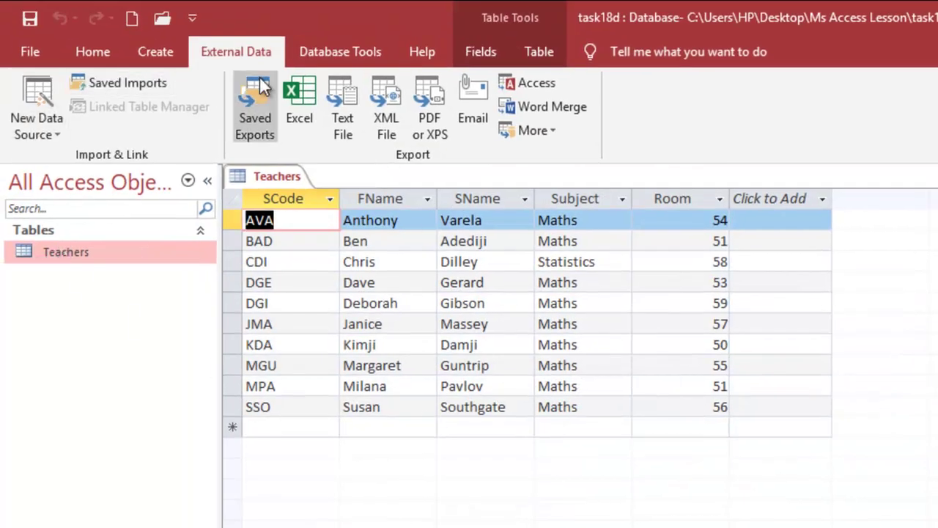
# Start a Text File import of students.csv from Chapter18 into a new table.
pyautogui.click(46, 135)
pyautogui.moveTo(87, 177)
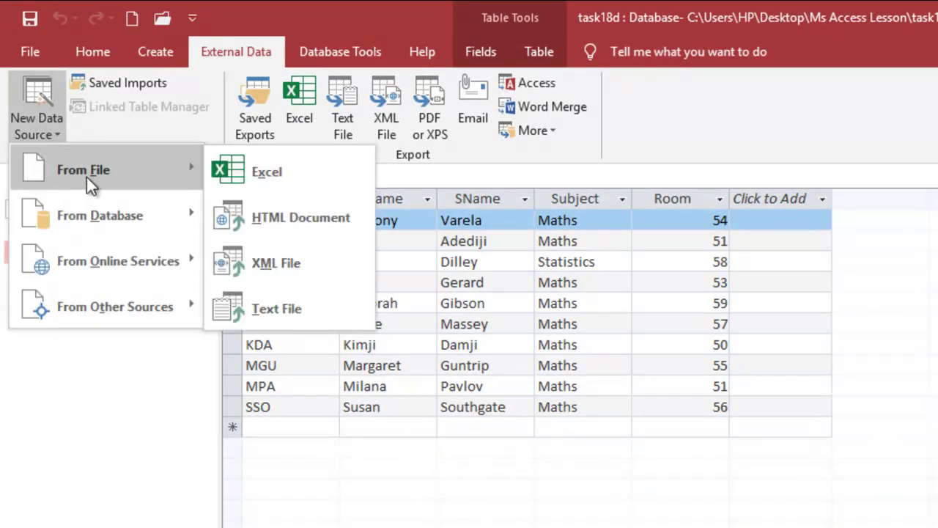
pyautogui.click(258, 317)
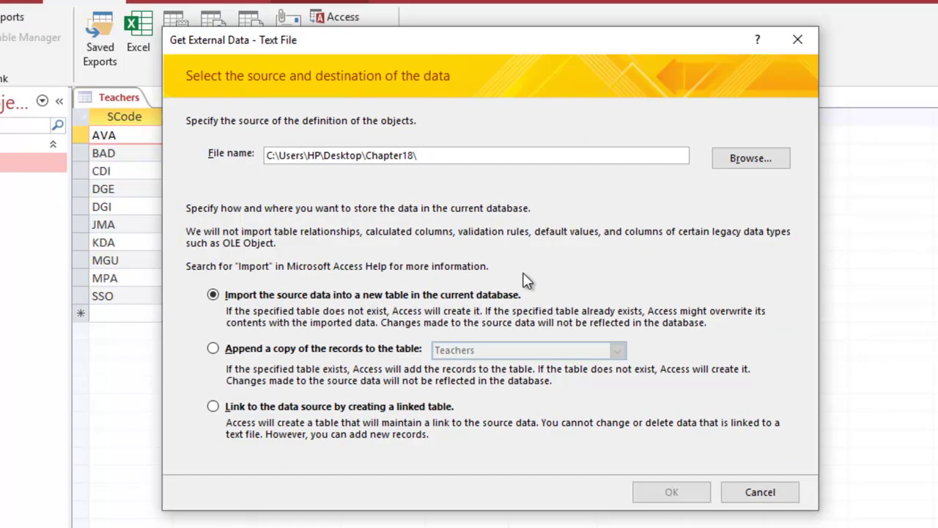
pyautogui.click(747, 158)
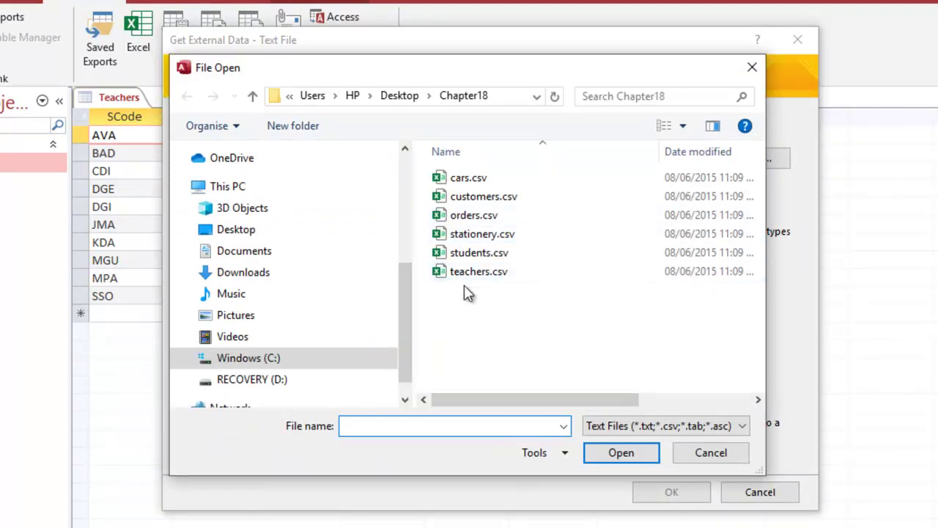
pyautogui.click(476, 255)
pyautogui.click(607, 453)
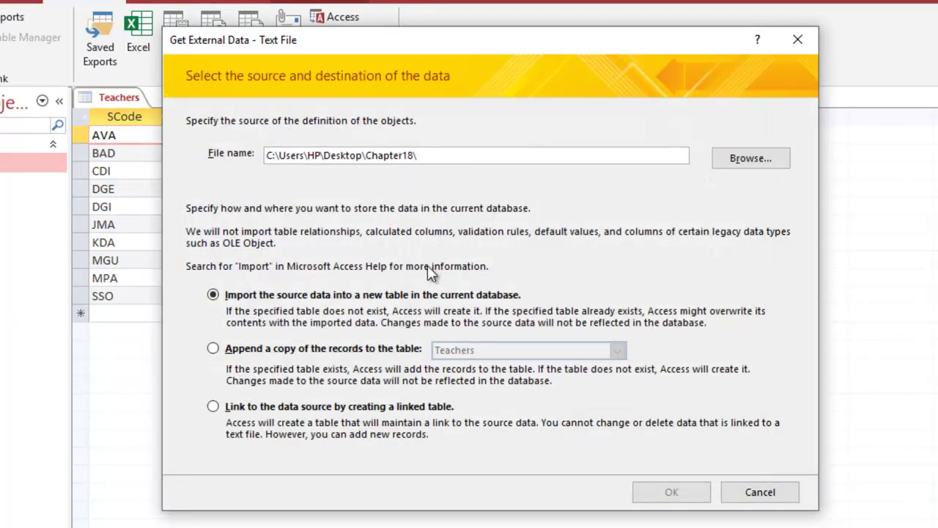
pyautogui.click(682, 497)
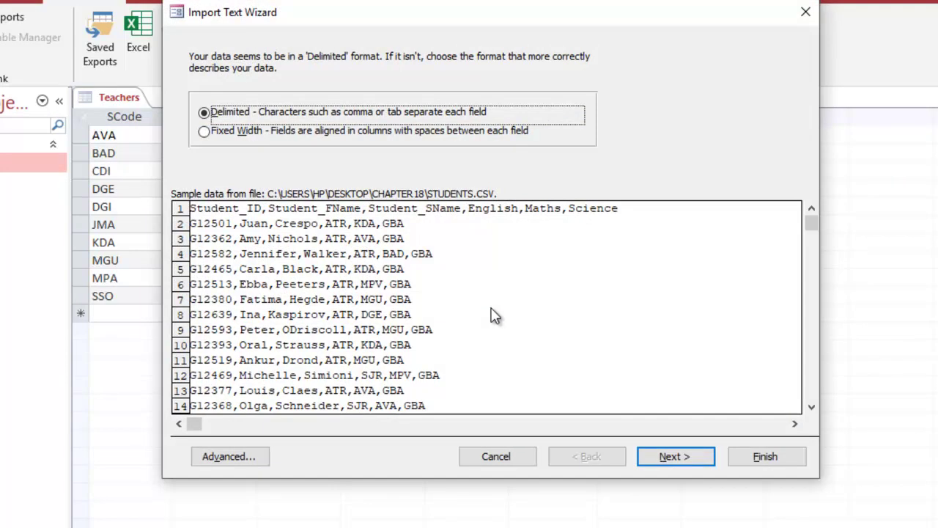
# Import students.csv with first-row field names and no primary key as table Students, then close.
pyautogui.click(675, 458)
pyautogui.click(224, 147)
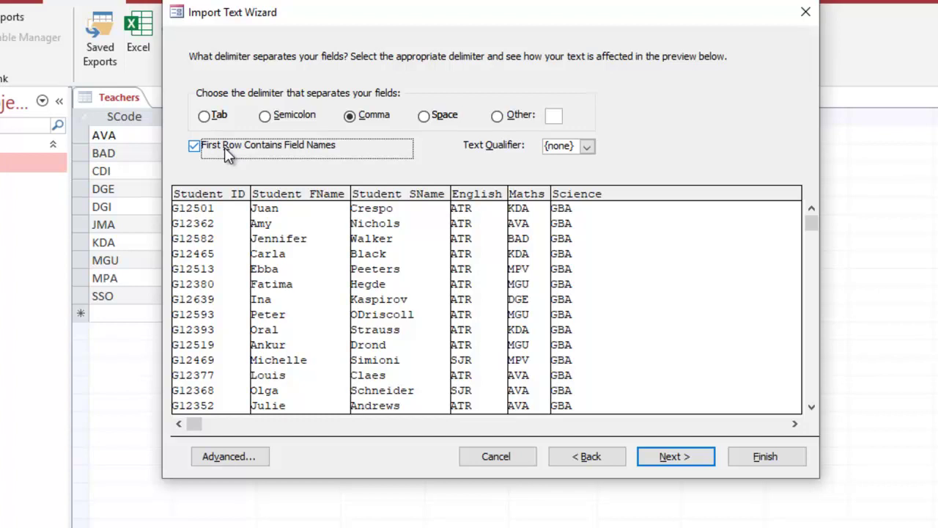
pyautogui.click(660, 455)
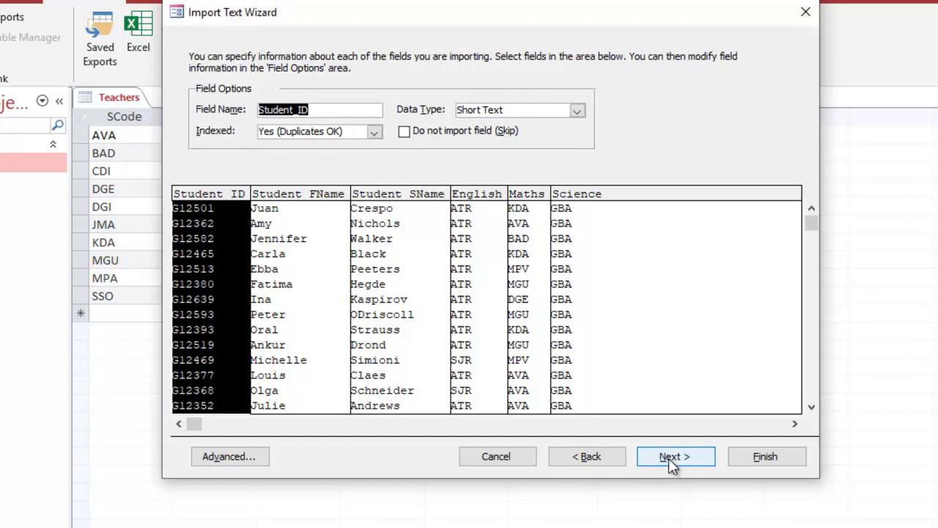
pyautogui.click(668, 458)
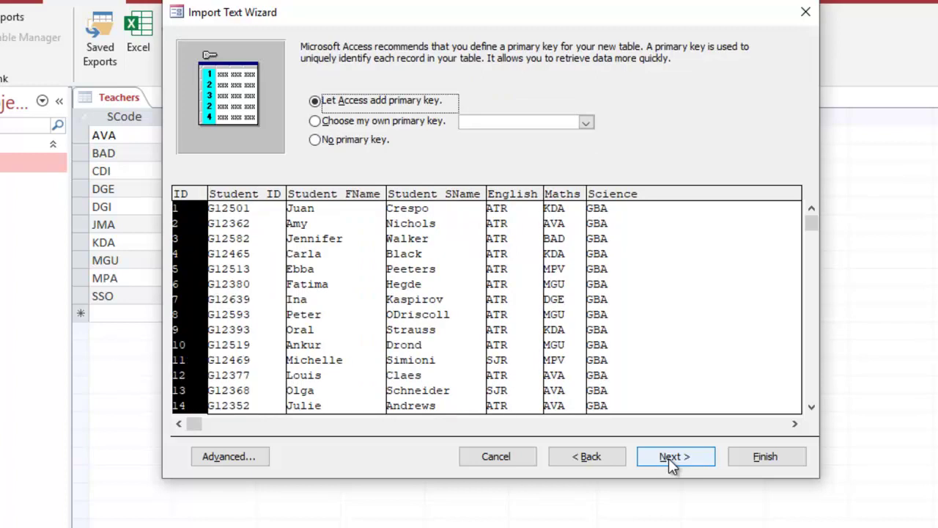
pyautogui.click(323, 140)
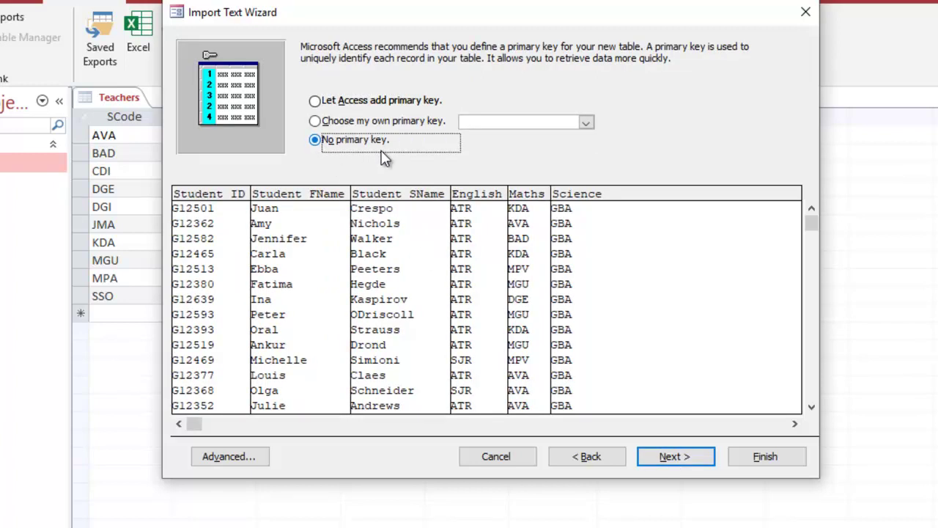
pyautogui.click(688, 458)
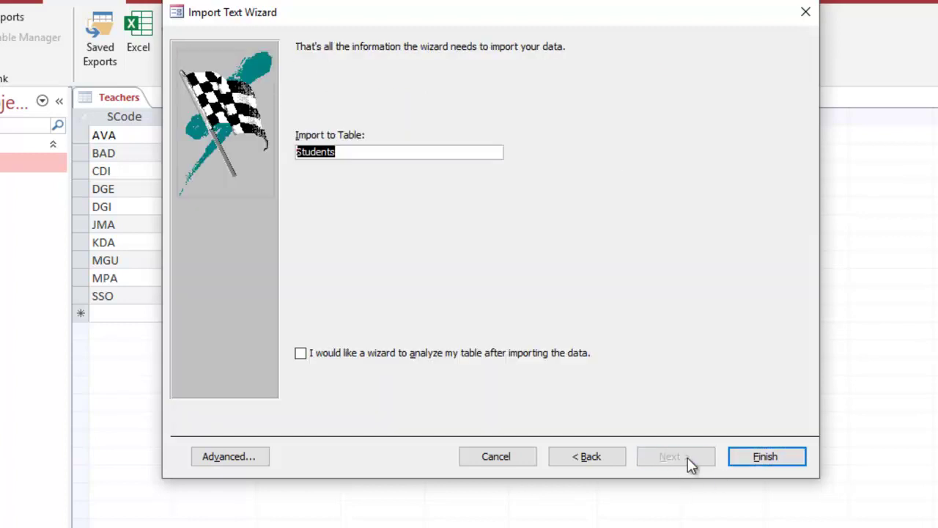
pyautogui.click(743, 456)
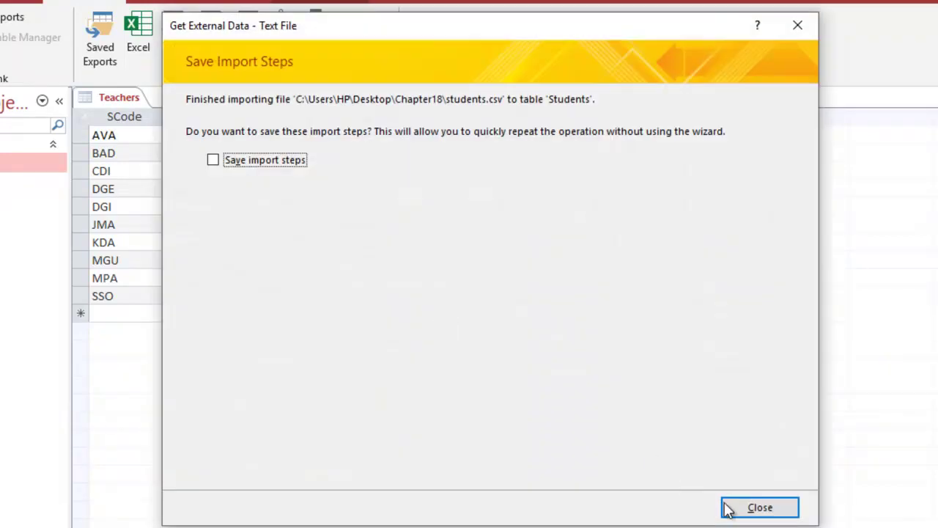
pyautogui.click(721, 503)
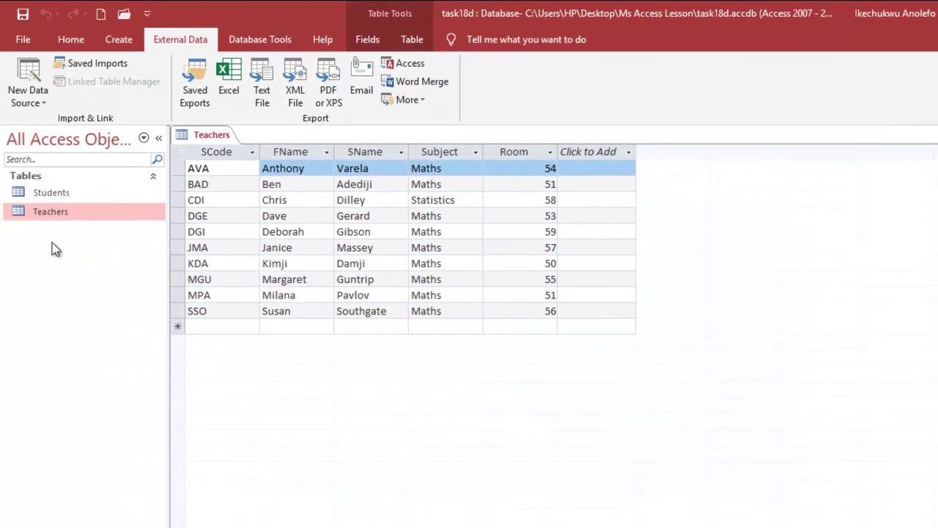
# Open the Students table and switch it to Design view.
pyautogui.click(62, 193)
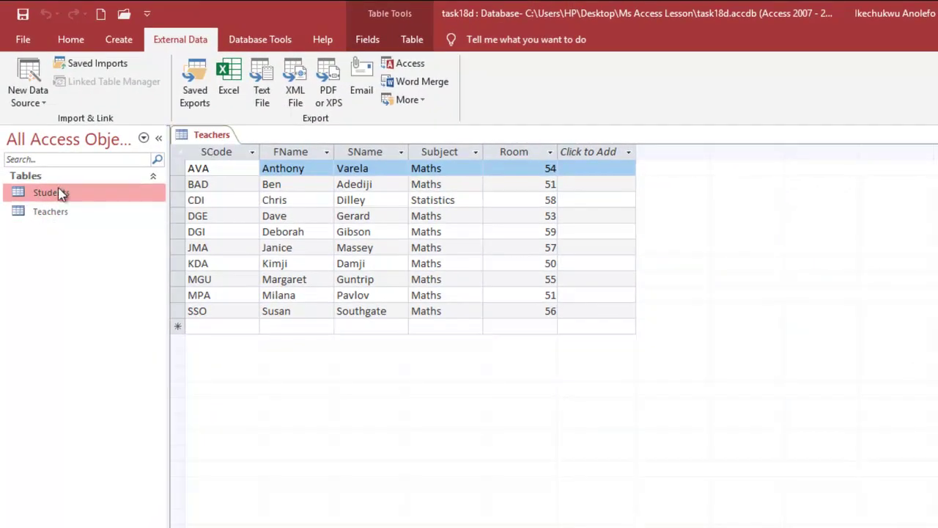
pyautogui.doubleClick(57, 195)
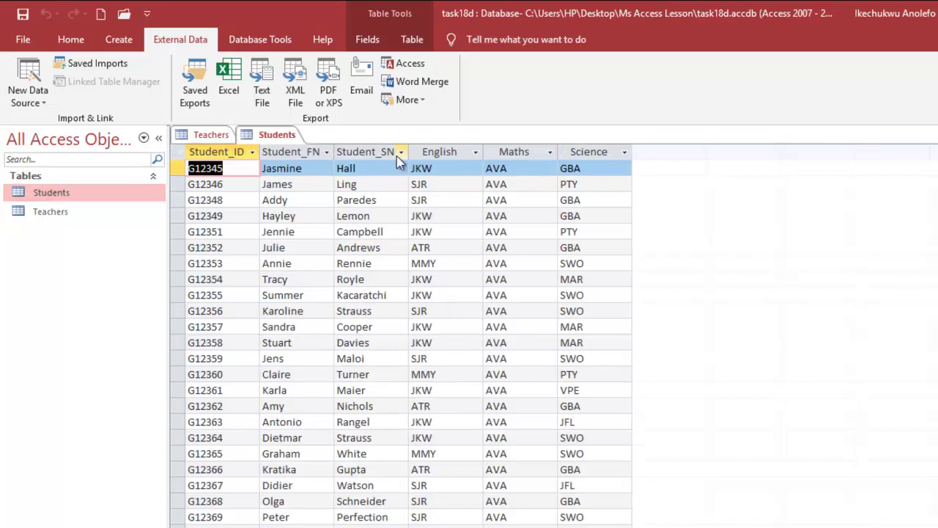
pyautogui.click(80, 41)
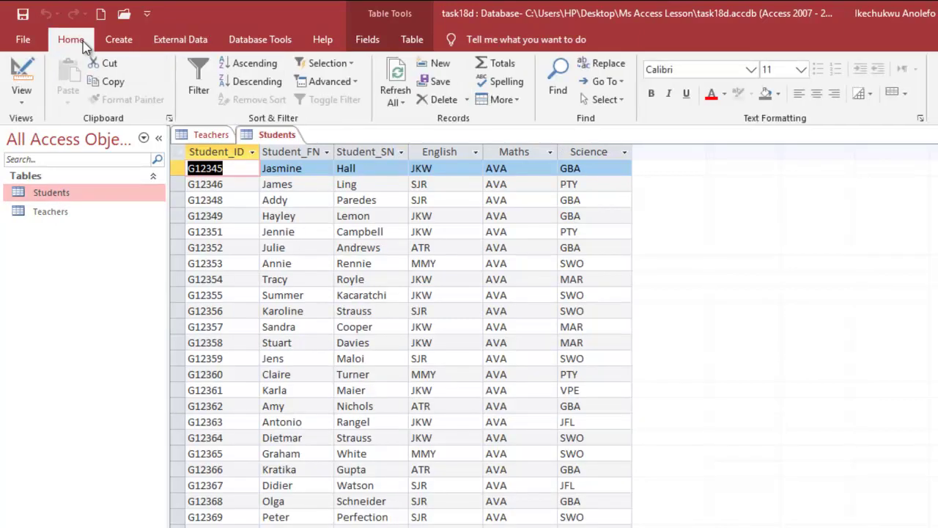
pyautogui.click(26, 82)
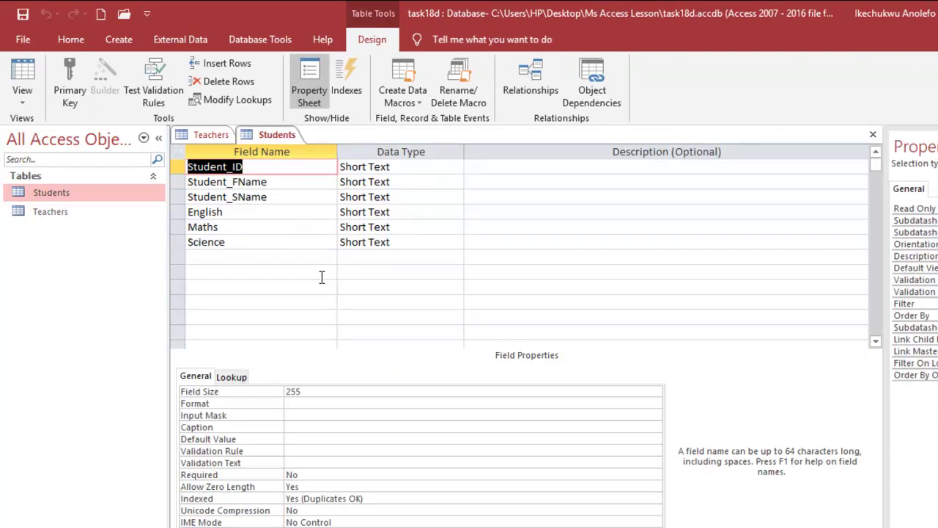
# Set Student_ID as the Students primary key, then save and return to Datasheet view.
pyautogui.click(642, 498)
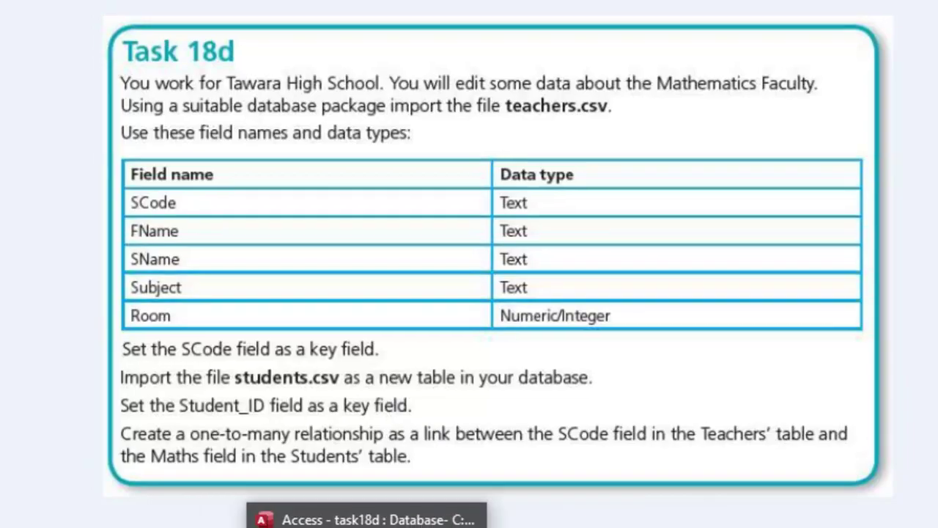
pyautogui.click(368, 522)
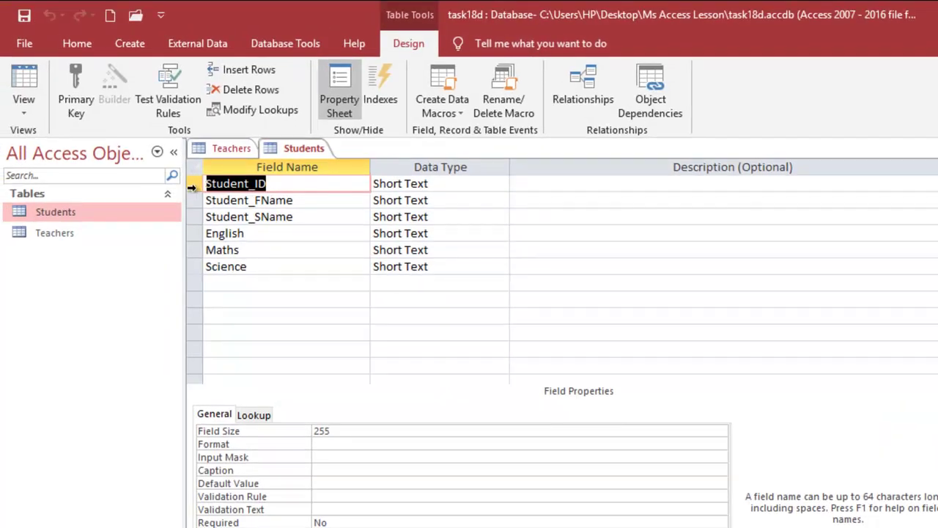
pyautogui.rightClick(195, 185)
pyautogui.click(154, 202)
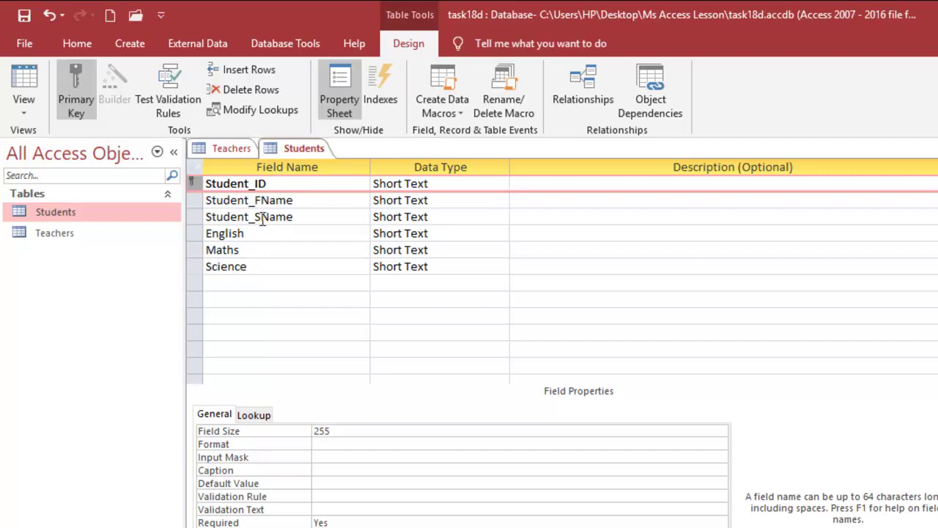
pyautogui.click(24, 84)
pyautogui.click(562, 379)
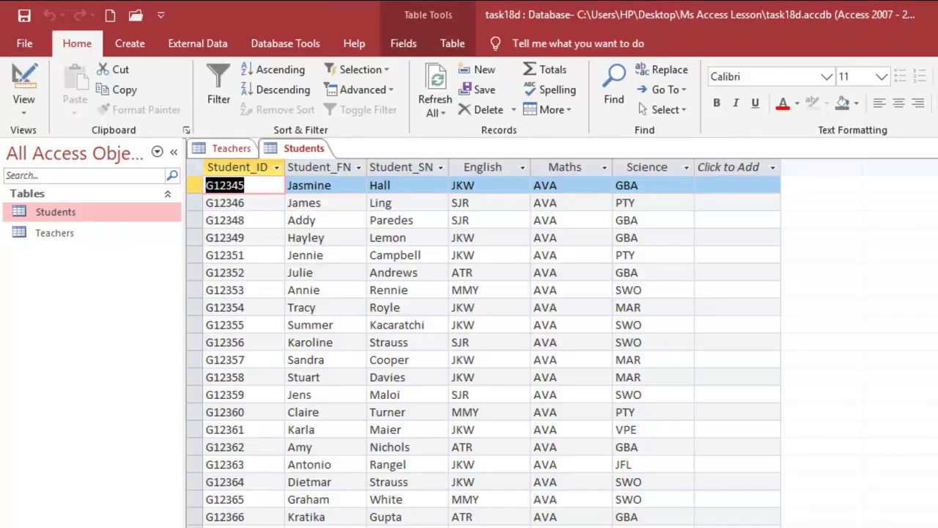
# After rechecking the task instructions, close the open Students and Teachers table tabs.
pyautogui.hotkey('alt', 'Tab')
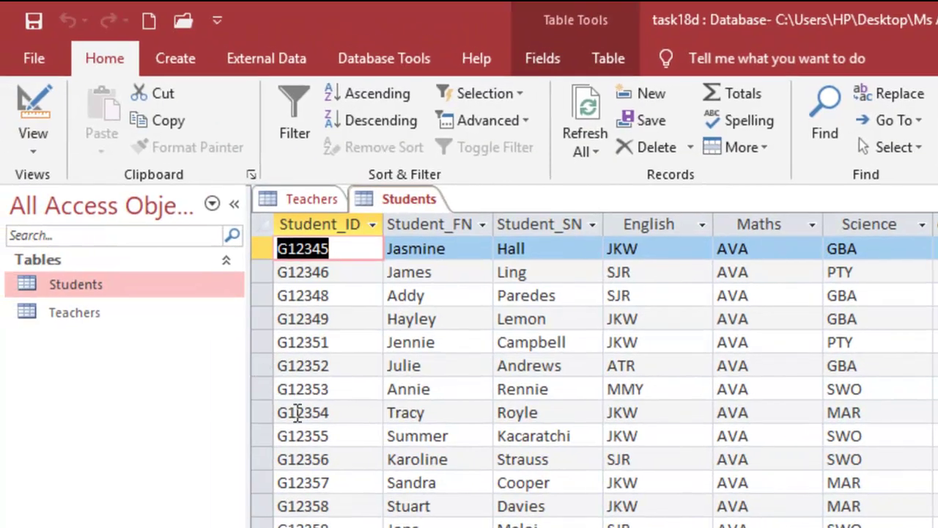
pyautogui.rightClick(404, 200)
pyautogui.click(450, 240)
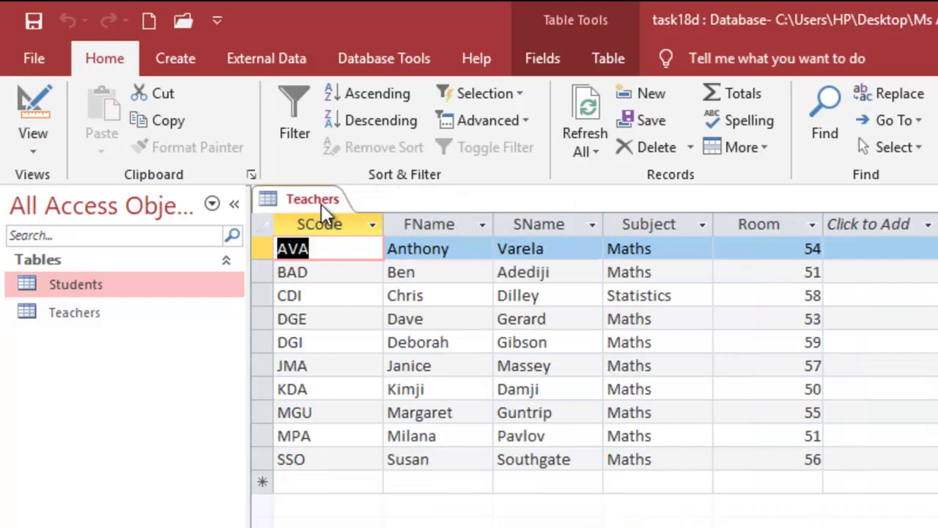
pyautogui.rightClick(322, 204)
pyautogui.click(383, 249)
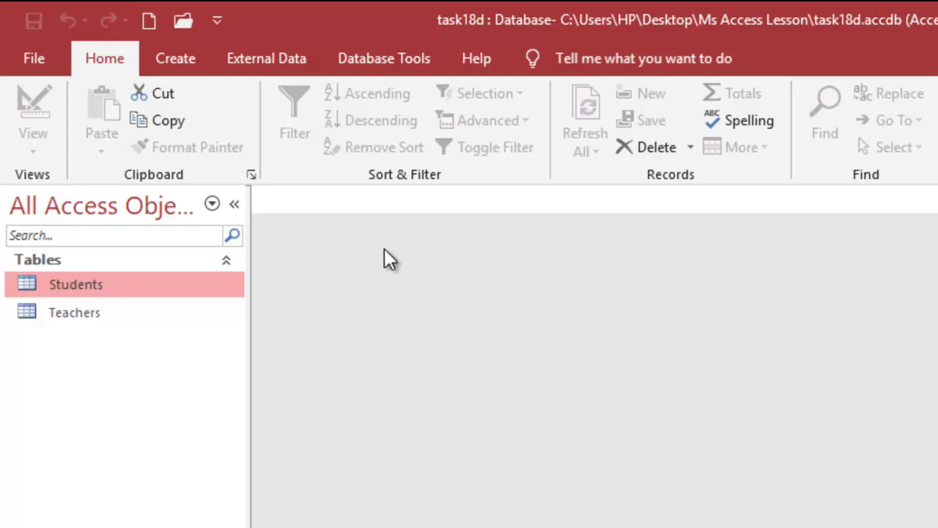
# Open the Relationships window and add the Students and Teachers tables from Show Table.
pyautogui.click(393, 54)
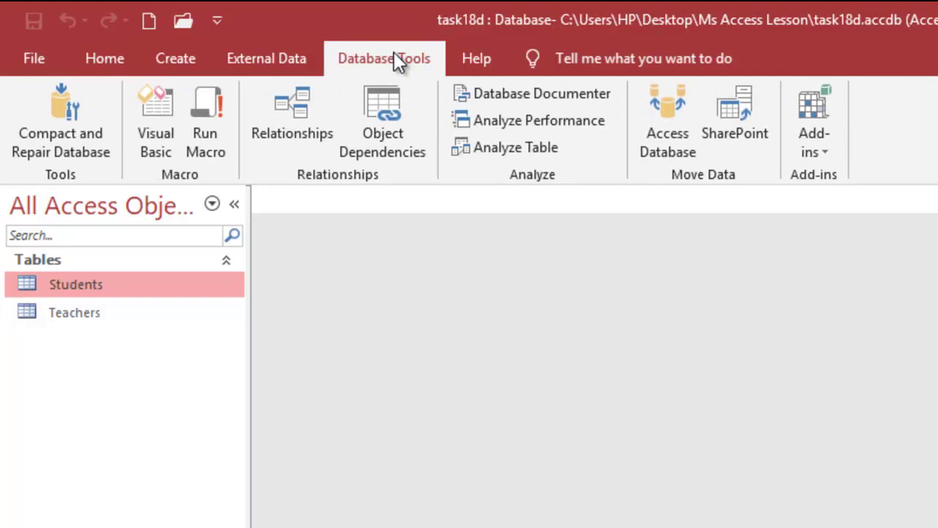
pyautogui.click(274, 133)
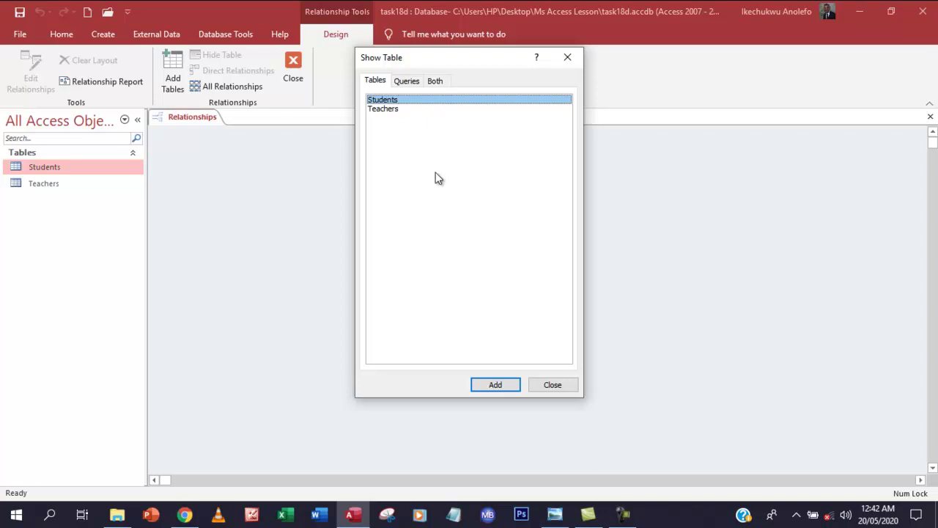
pyautogui.doubleClick(410, 98)
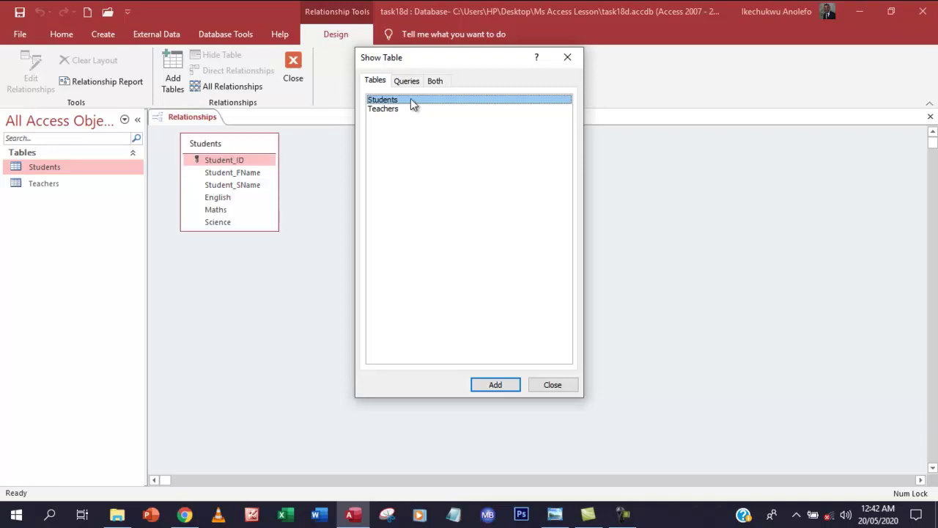
pyautogui.doubleClick(392, 112)
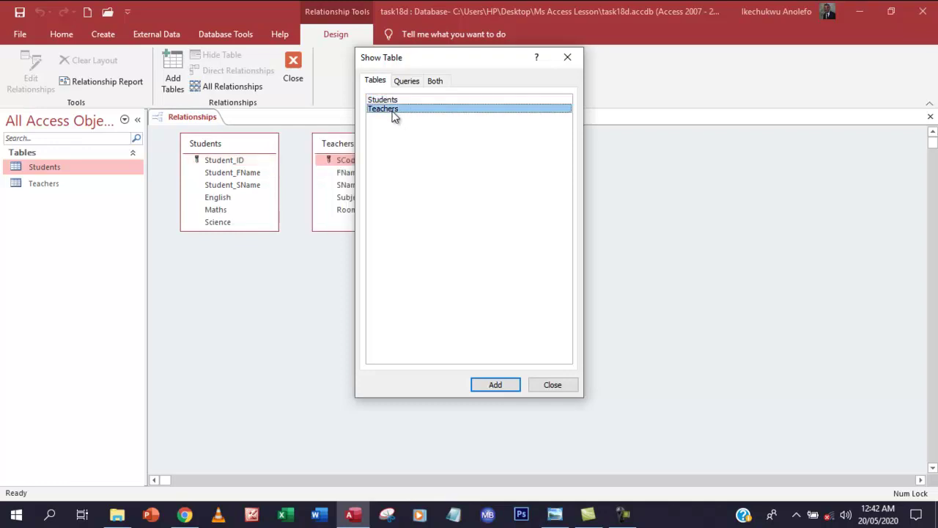
pyautogui.click(546, 385)
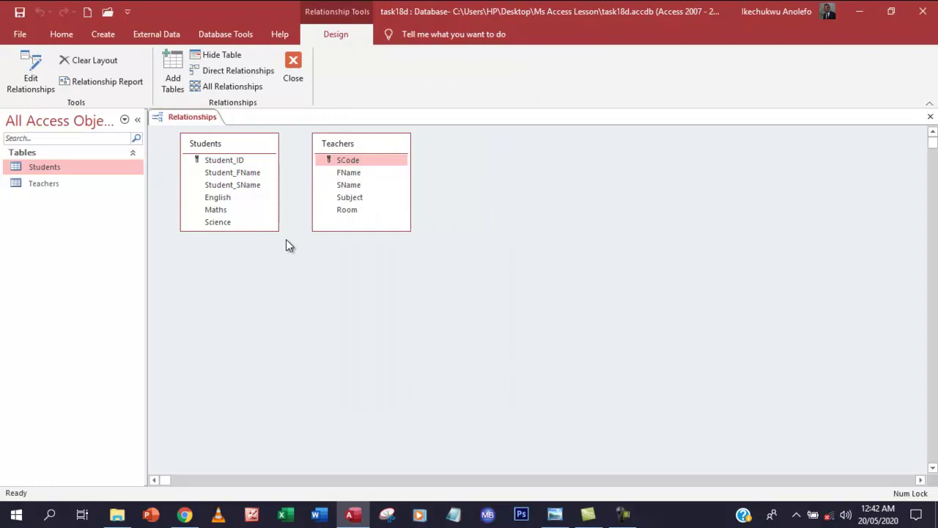
# Move Teachers right, enlarge both table boxes, and drag Teachers' SCode toward Students.
pyautogui.moveTo(359, 143); pyautogui.dragTo(410, 151)
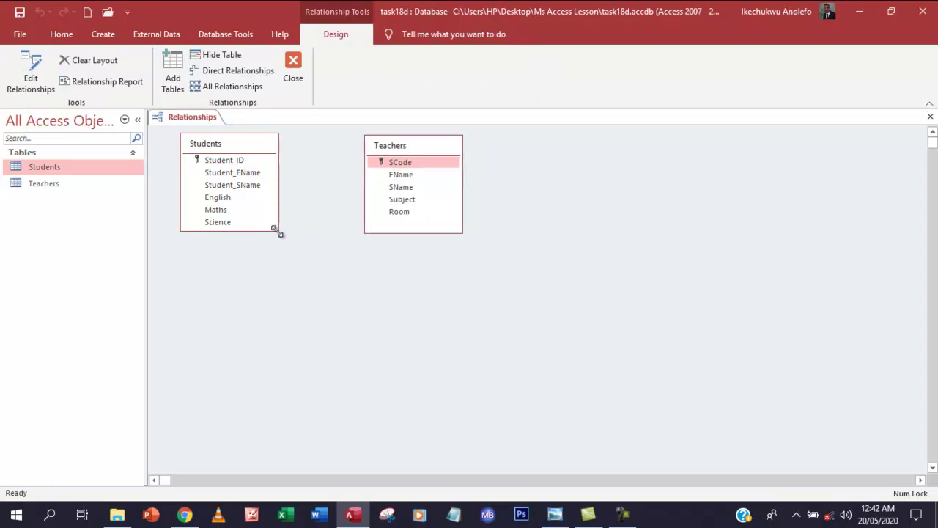
pyautogui.moveTo(277, 232)
pyautogui.mouseDown()
pyautogui.moveTo(302, 264)
pyautogui.moveTo(283, 238)
pyautogui.mouseUp()
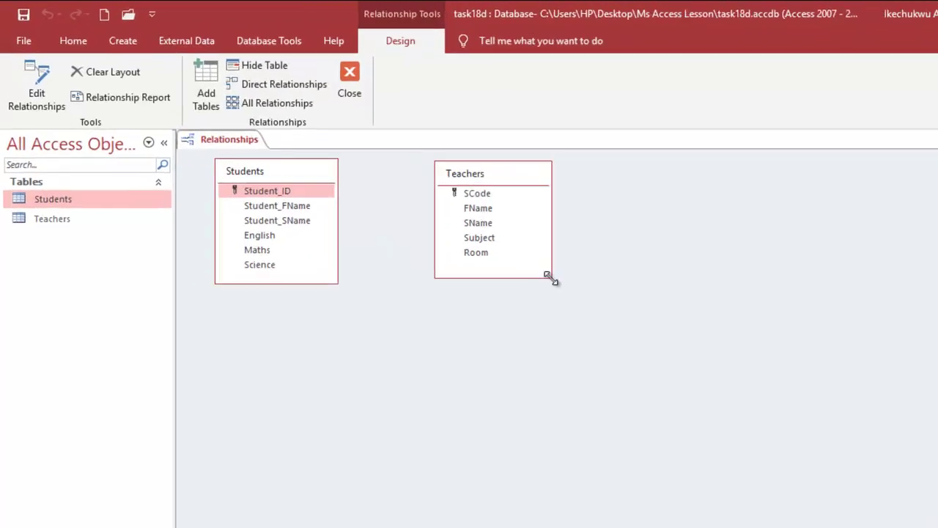
pyautogui.moveTo(551, 277)
pyautogui.mouseDown()
pyautogui.moveTo(581, 316)
pyautogui.moveTo(532, 276)
pyautogui.moveTo(541, 292)
pyautogui.mouseUp()
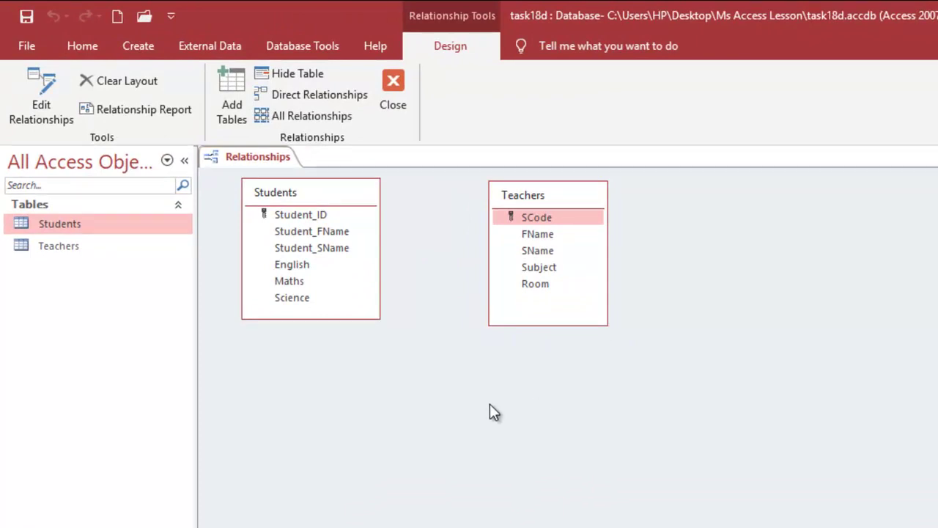
pyautogui.click(549, 220)
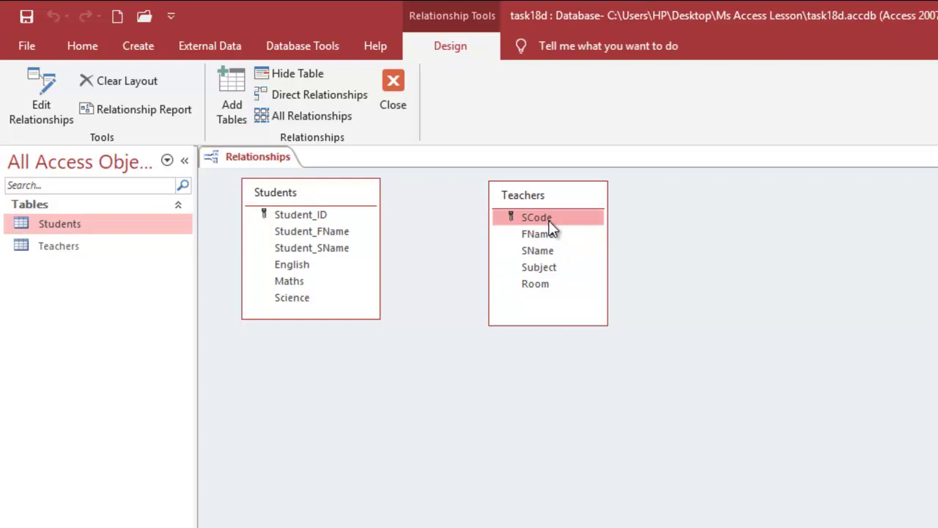
pyautogui.moveTo(538, 233); pyautogui.dragTo(349, 305)
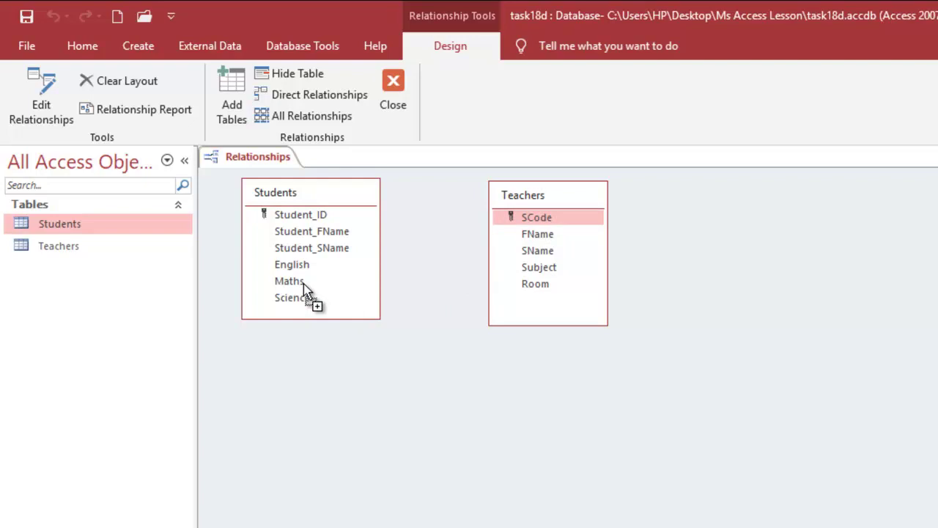
# Drop SCode onto Students' Maths and create the one-to-many relationship without enforcing referential integrity.
pyautogui.moveTo(304, 283); pyautogui.dragTo(303, 283)
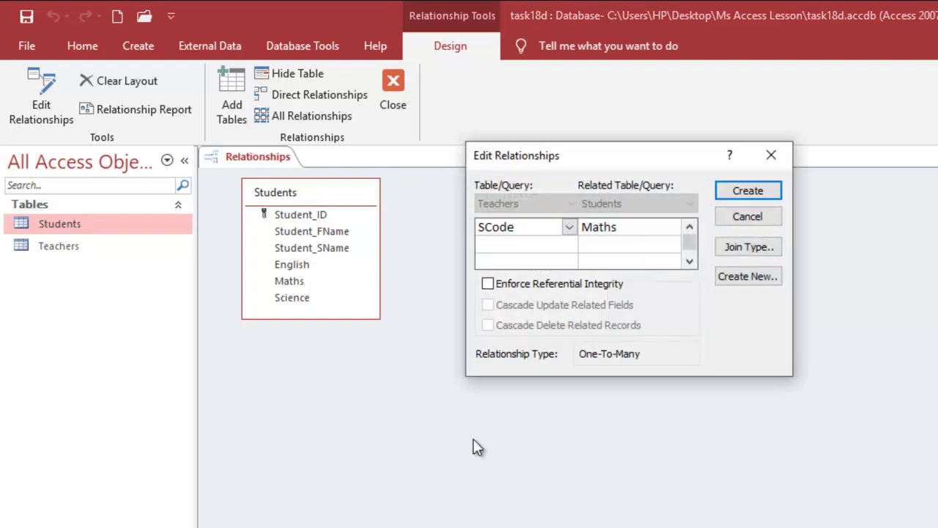
pyautogui.moveTo(631, 161); pyautogui.dragTo(580, 184)
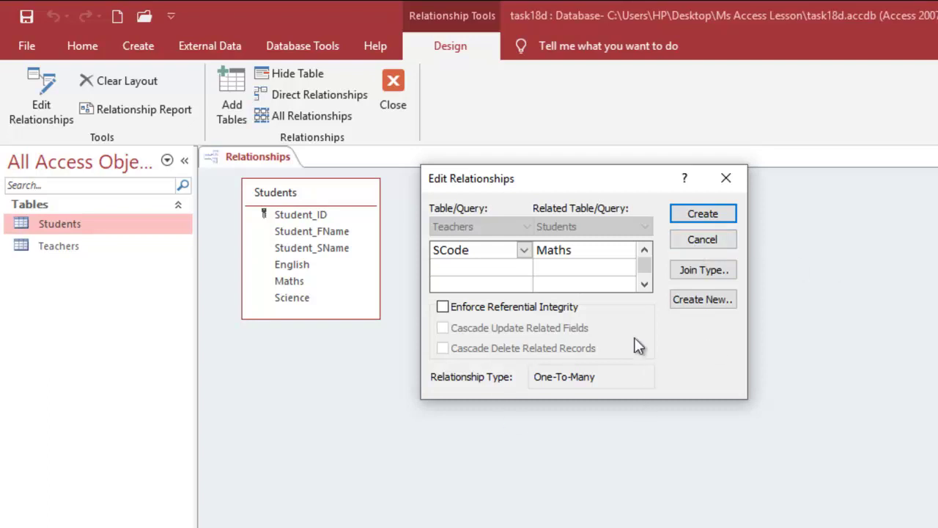
pyautogui.click(718, 217)
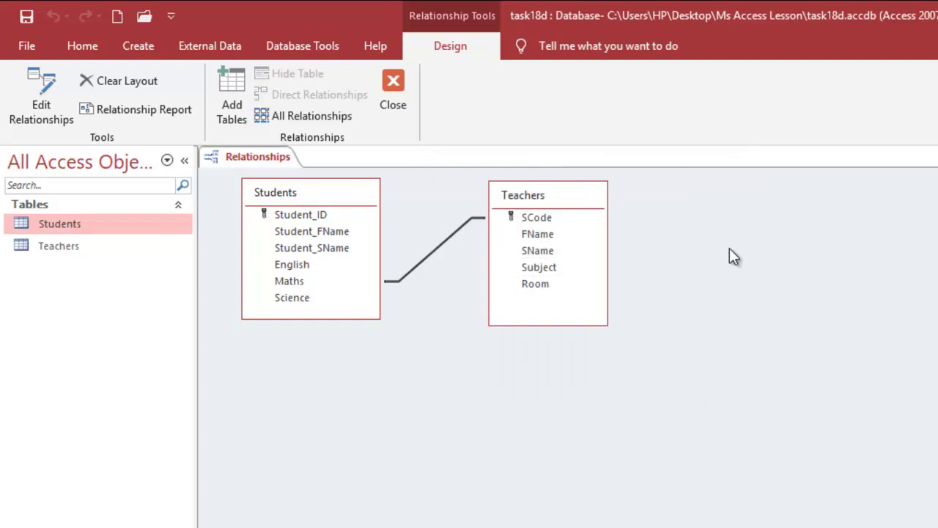
# Rearrange both tables, then review the SCode–Maths one-to-many relationship and close it unchanged.
pyautogui.moveTo(548, 193); pyautogui.dragTo(623, 190)
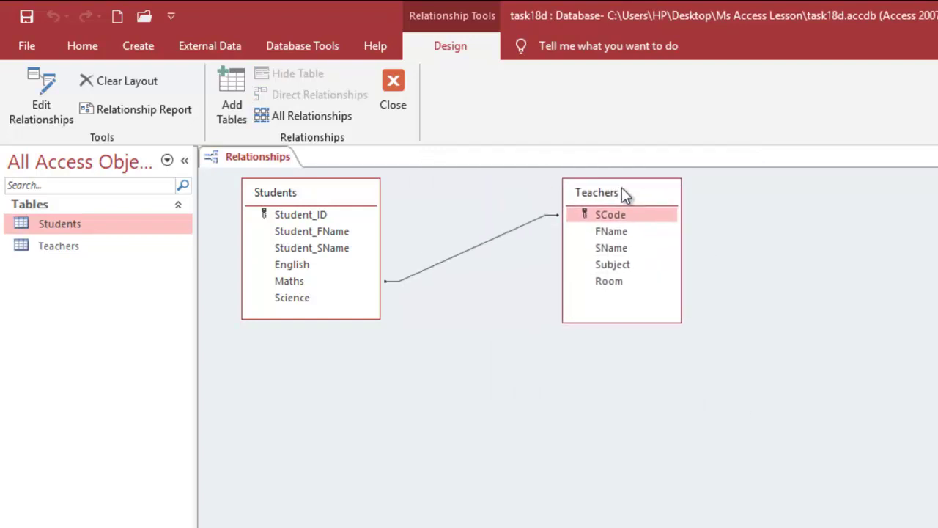
pyautogui.moveTo(320, 192); pyautogui.dragTo(340, 225)
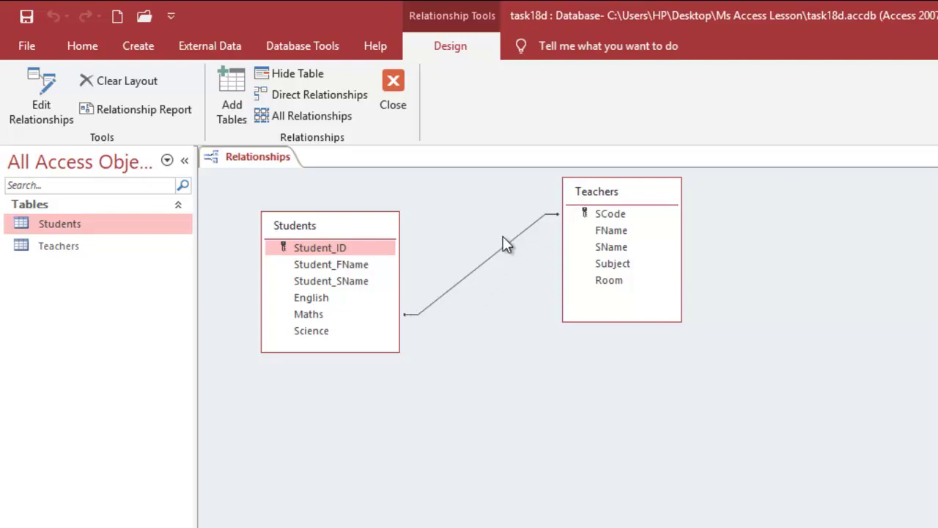
pyautogui.doubleClick(485, 262)
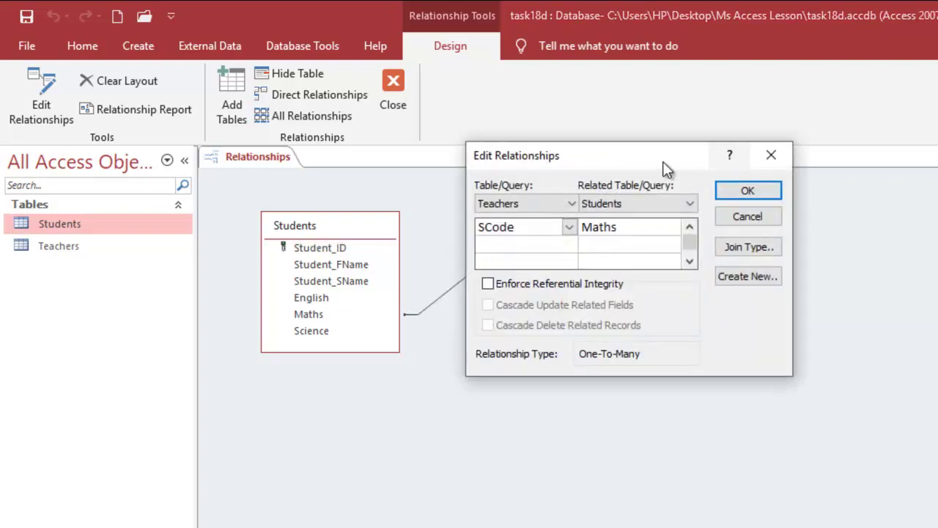
pyautogui.moveTo(661, 159); pyautogui.dragTo(575, 144)
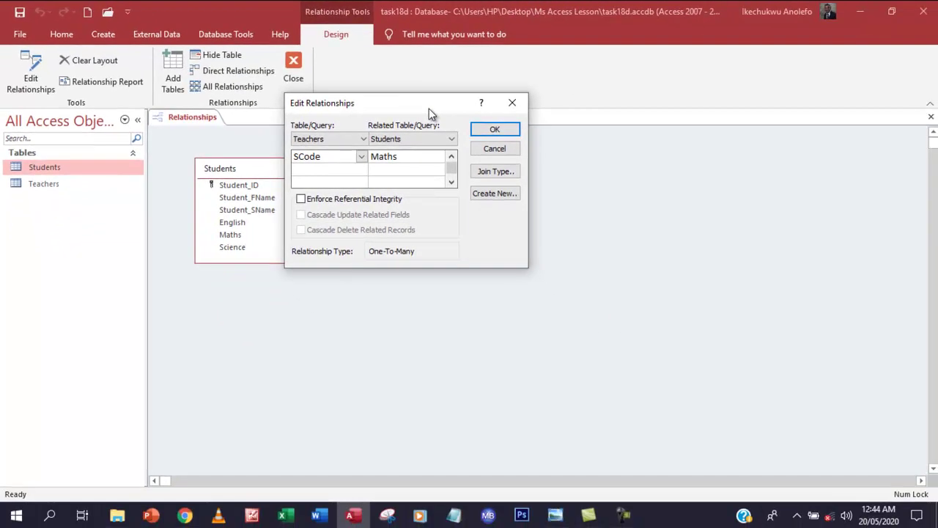
pyautogui.moveTo(427, 107)
pyautogui.mouseDown()
pyautogui.moveTo(451, 105)
pyautogui.moveTo(424, 101)
pyautogui.mouseUp()
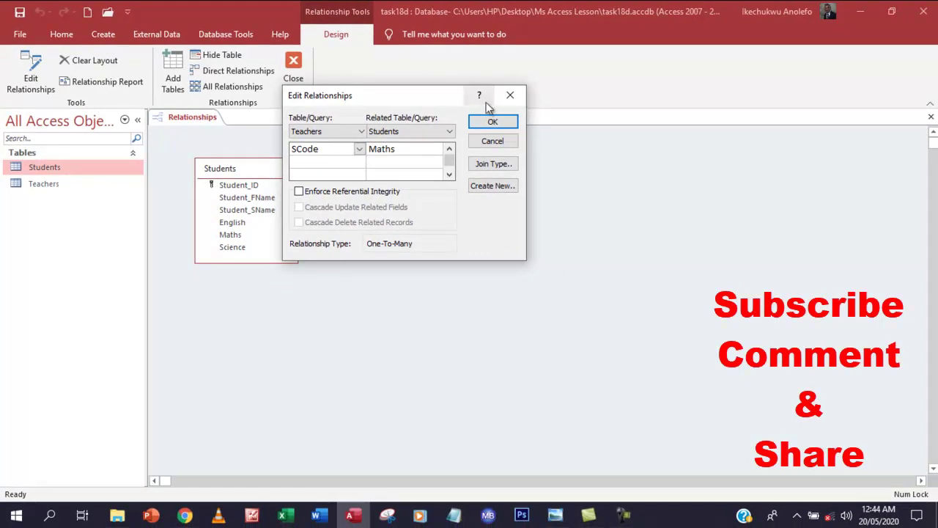
pyautogui.click(511, 97)
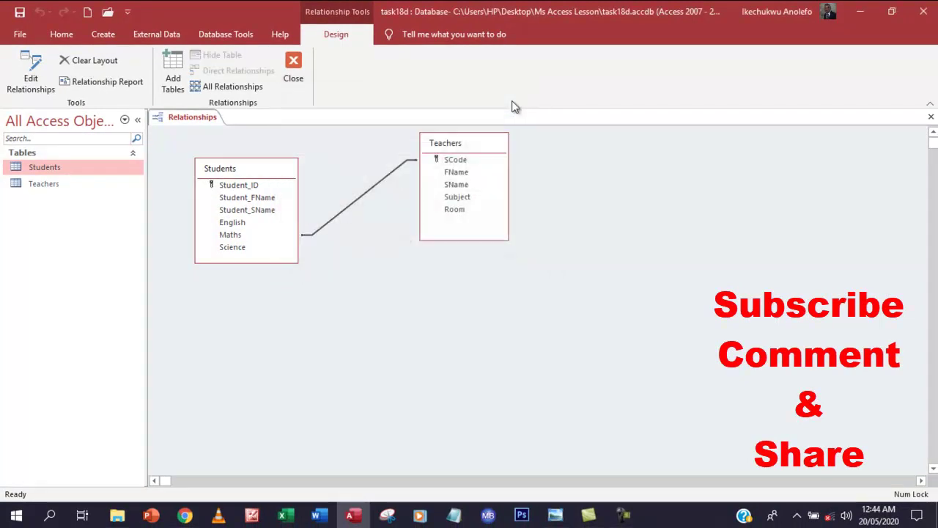